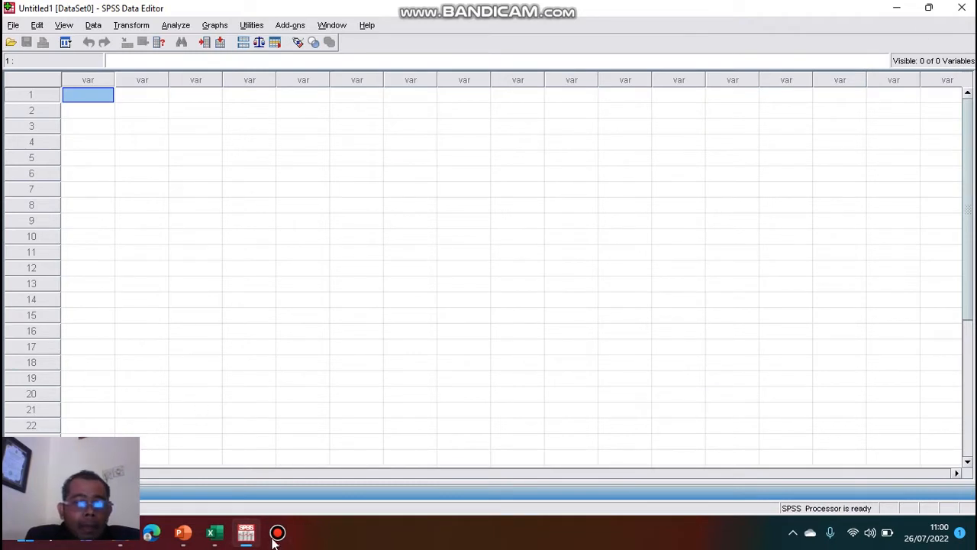
# - Switch to the Excel workbook and copy all item scores with their totals, range B4:M28, excluding the headers and respondent numbers
pyautogui.click(219, 536)
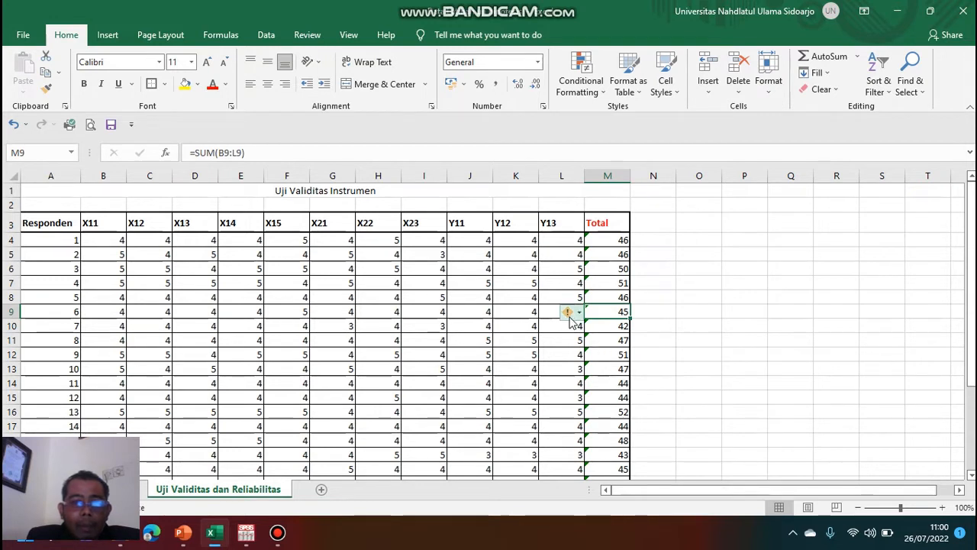
pyautogui.moveTo(570, 316)
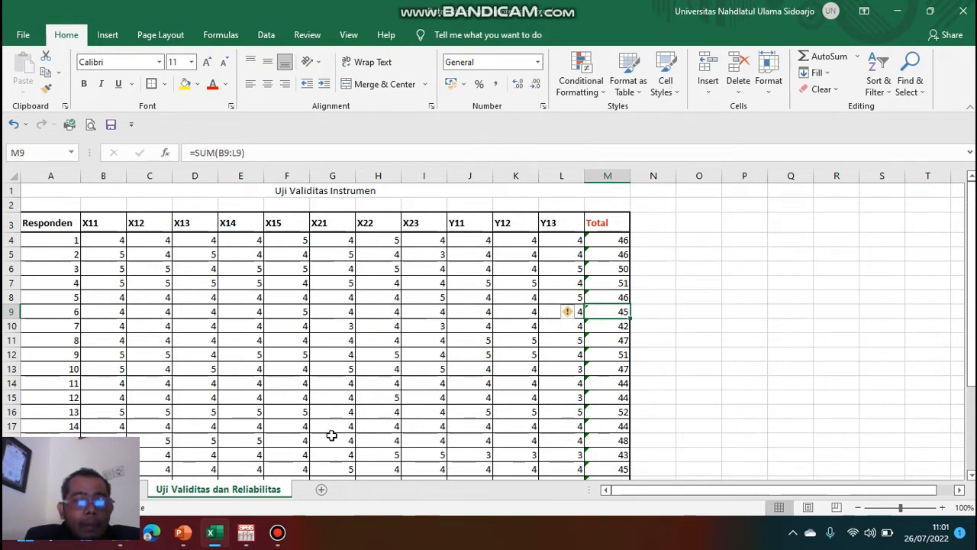
pyautogui.moveTo(247, 534)
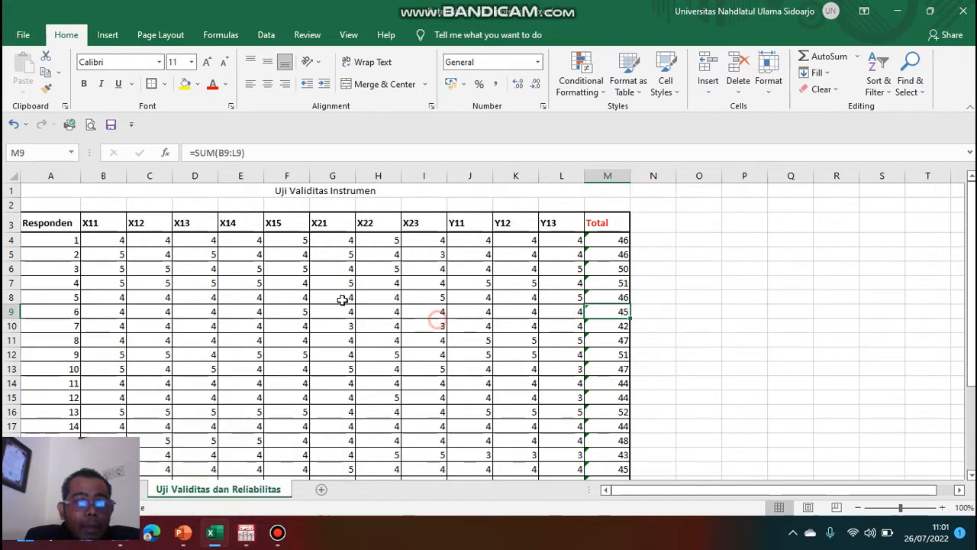
pyautogui.click(437, 326)
pyautogui.moveTo(110, 240); pyautogui.dragTo(585, 443)
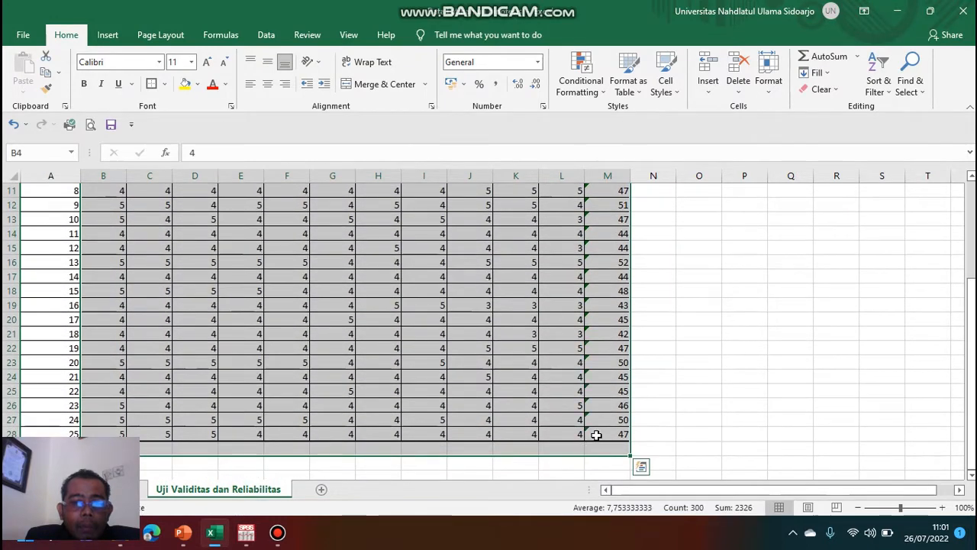
pyautogui.click(596, 435)
pyautogui.scroll(3, 492, 257)
pyautogui.moveTo(121, 243); pyautogui.dragTo(596, 434)
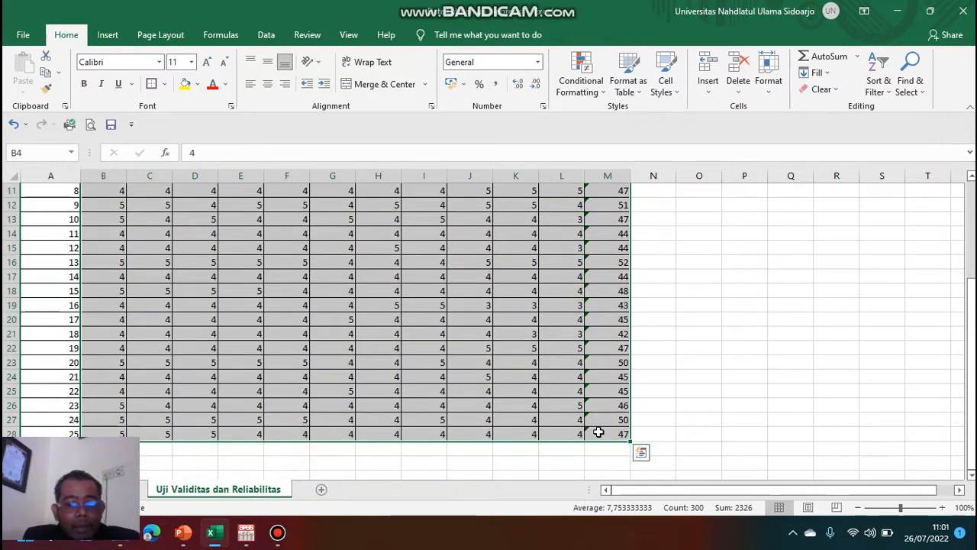
pyautogui.hotkey('ctrl', 'c')
# - Try to paste the copied scores into the blank SPSS data sheet, check the columns, and undo the paste
pyautogui.moveTo(249, 534)
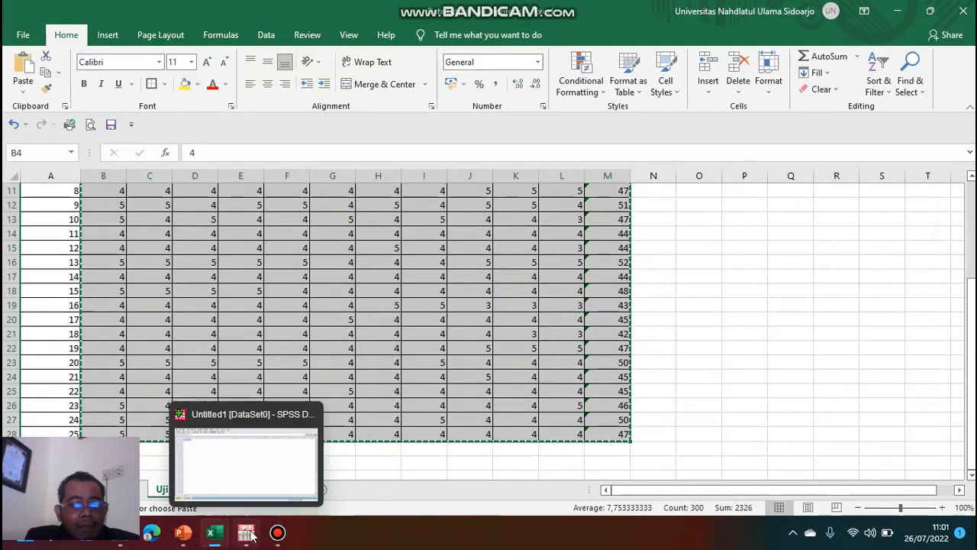
pyautogui.click(257, 500)
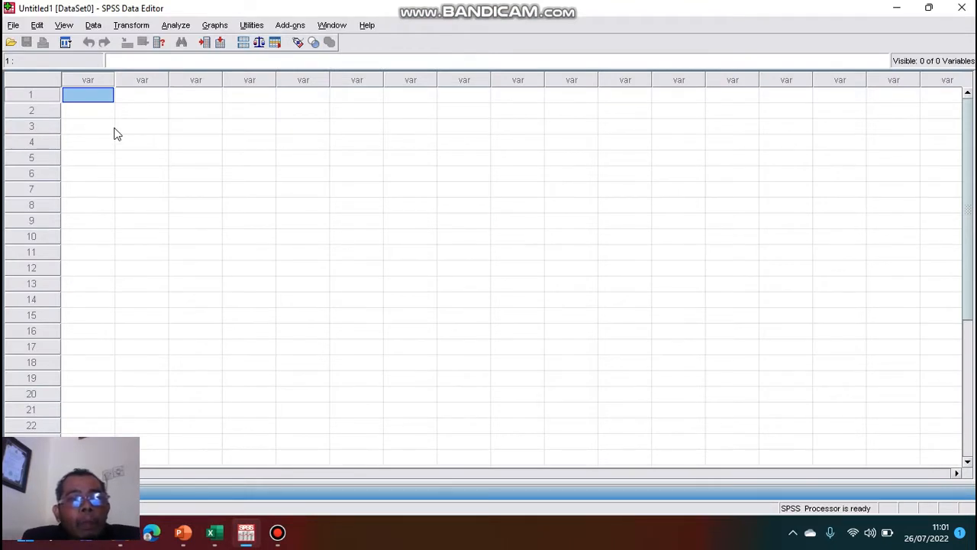
pyautogui.hotkey('ctrl', 'v')
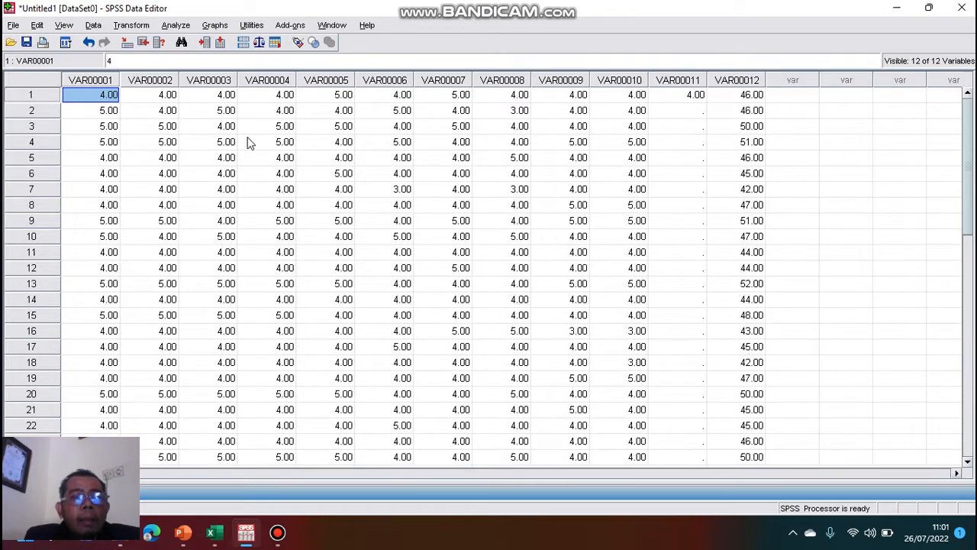
pyautogui.scroll(-2, 720, 188)
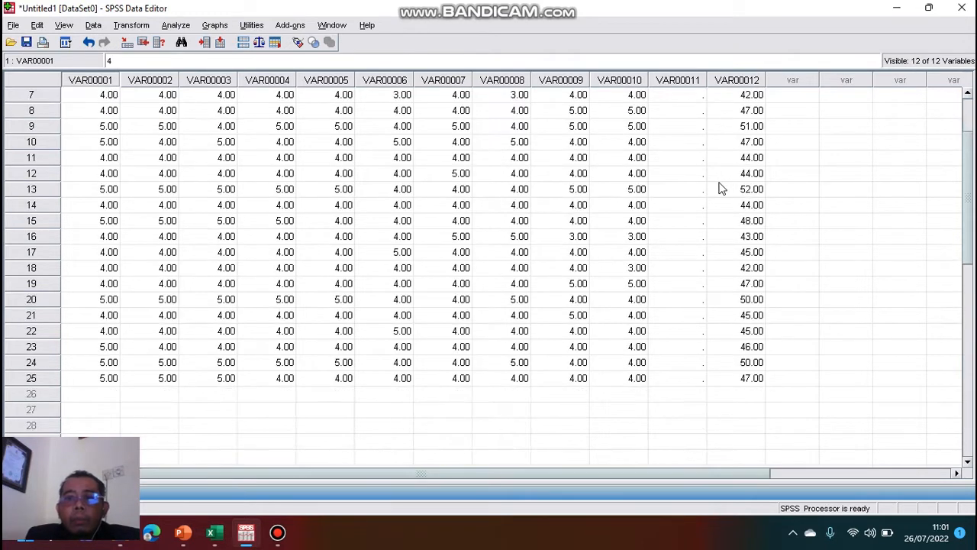
pyautogui.scroll(2, 713, 145)
pyautogui.click(676, 95)
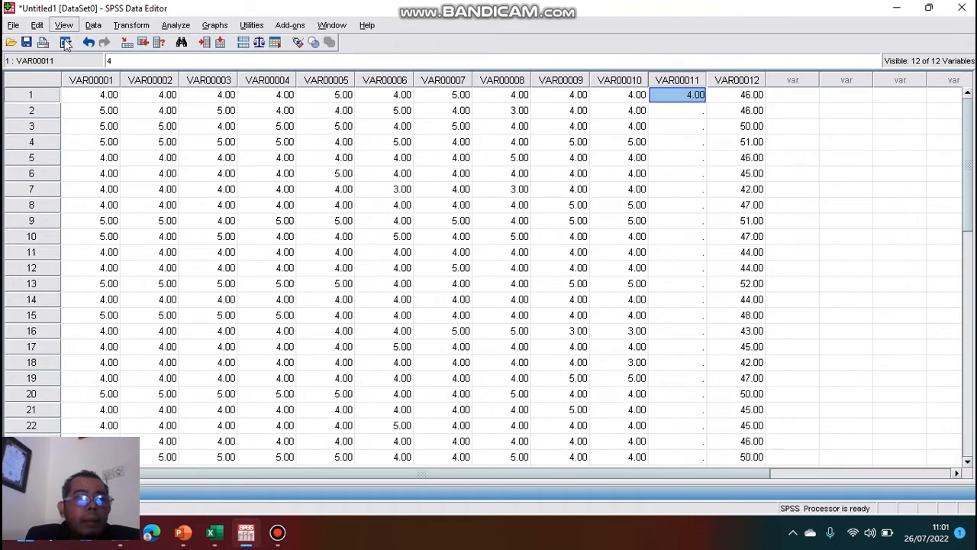
pyautogui.click(89, 42)
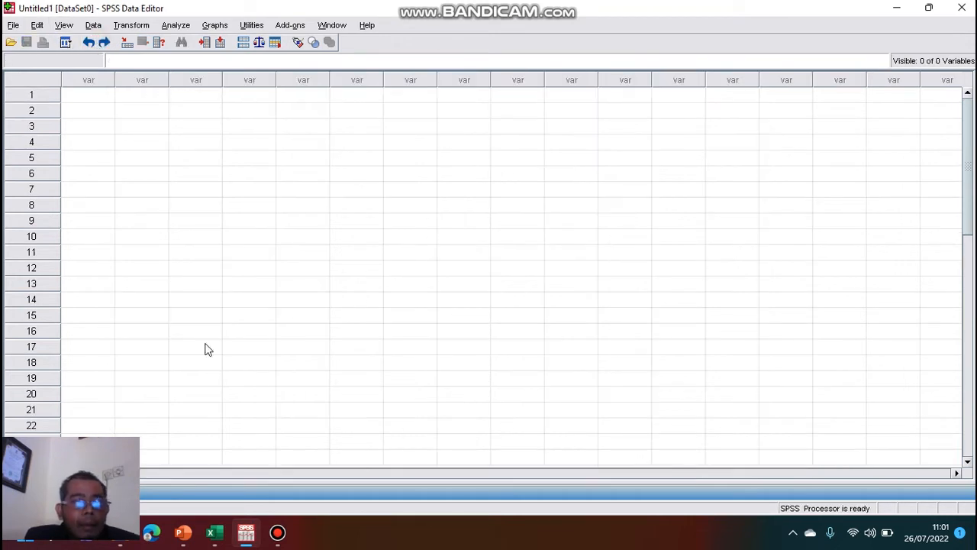
# - Paste the copied Excel scores into the empty SPSS data sheet, starting at row 1 of the first column
pyautogui.click(215, 532)
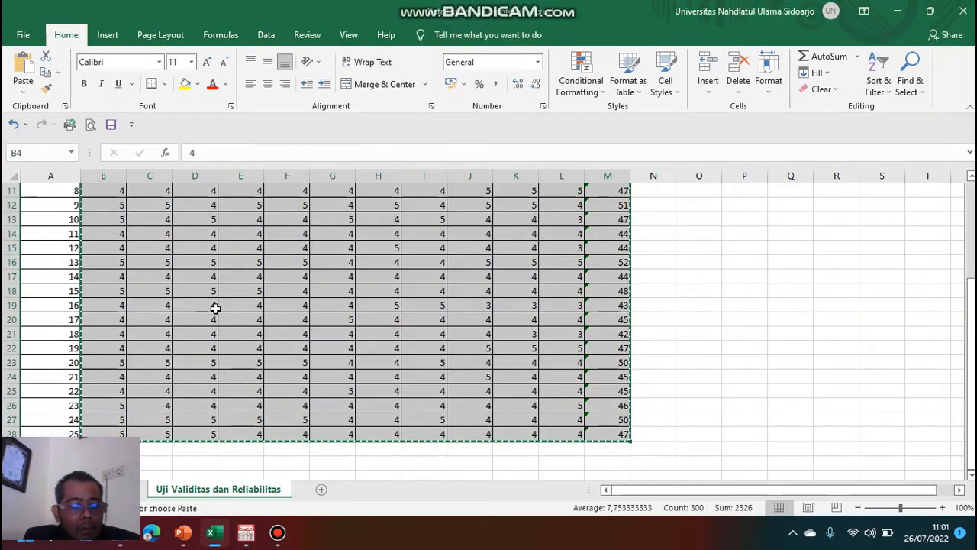
pyautogui.click(246, 532)
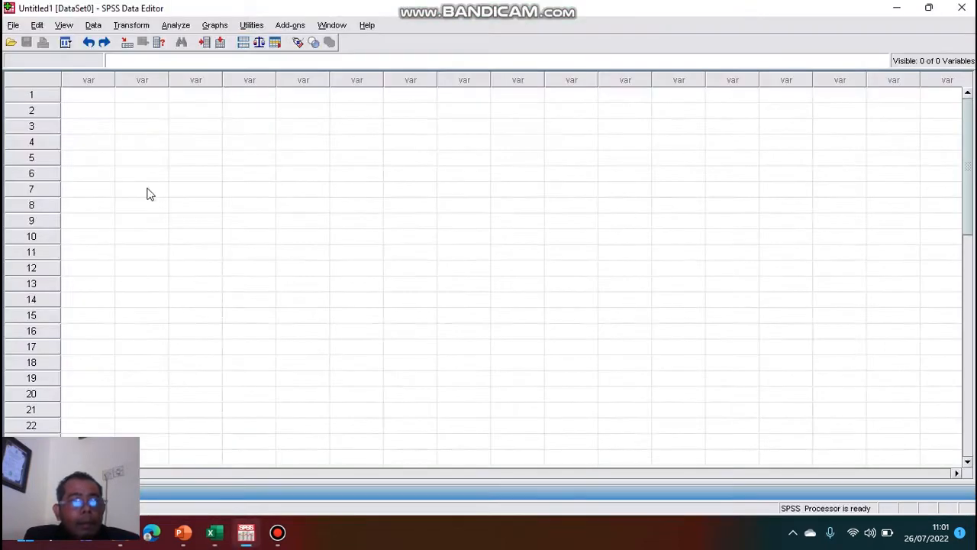
pyautogui.click(88, 95)
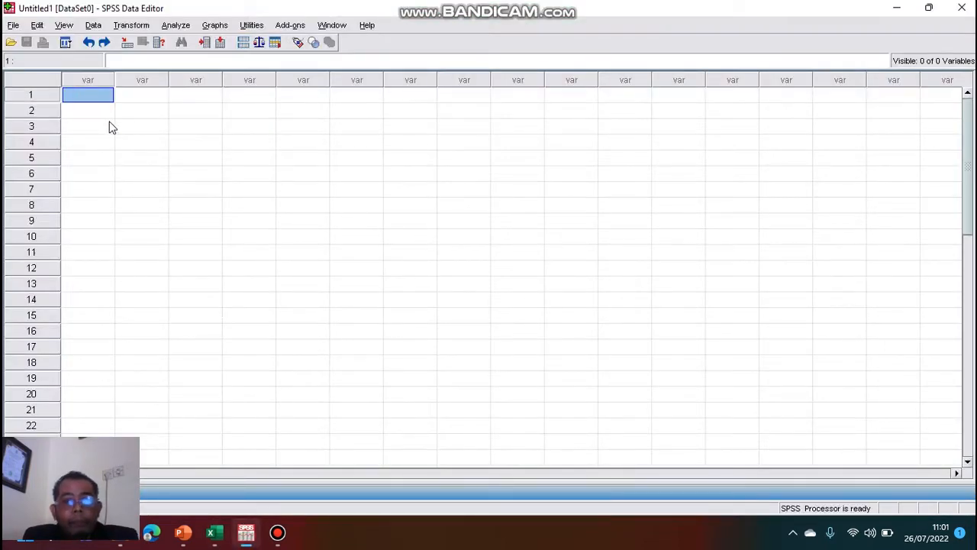
pyautogui.hotkey('ctrl', 'v')
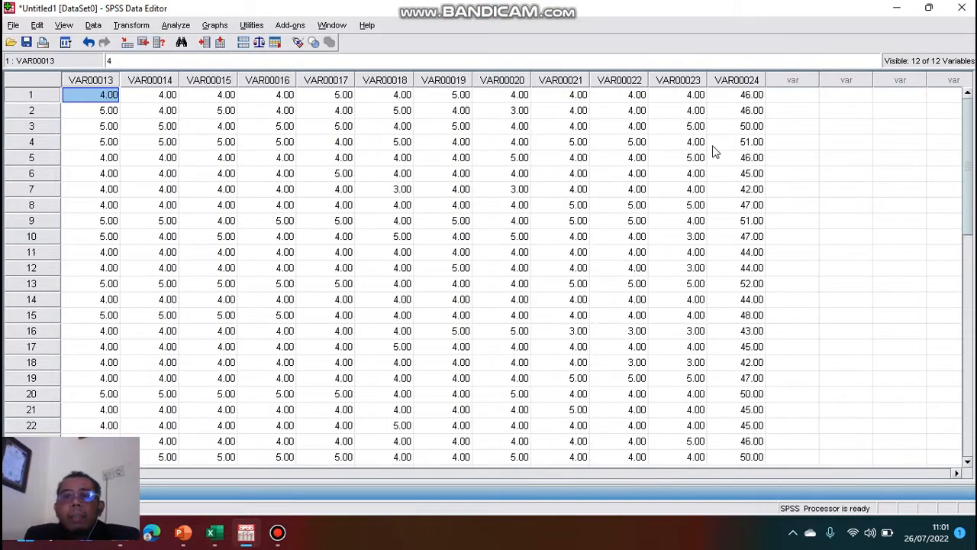
# - Reduce the SPSS Data Editor to a floating window over the Excel sheet and widen it slightly
pyautogui.click(928, 7)
pyautogui.click(800, 96)
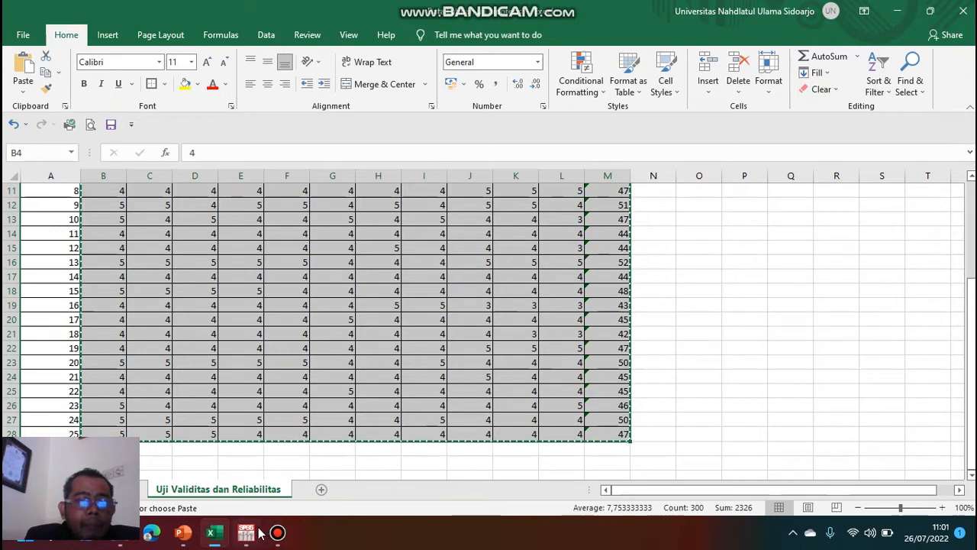
pyautogui.moveTo(246, 532)
pyautogui.click(275, 477)
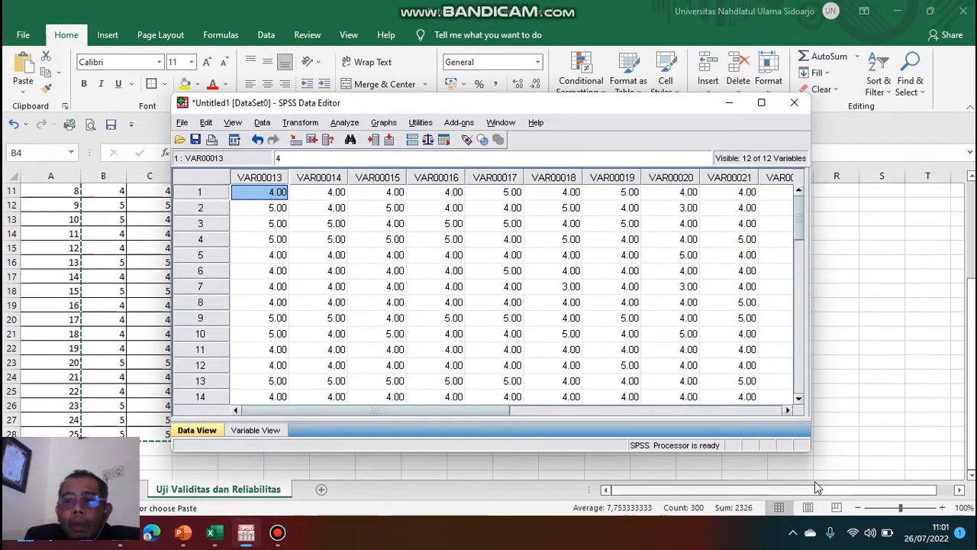
pyautogui.moveTo(811, 452); pyautogui.dragTo(861, 489)
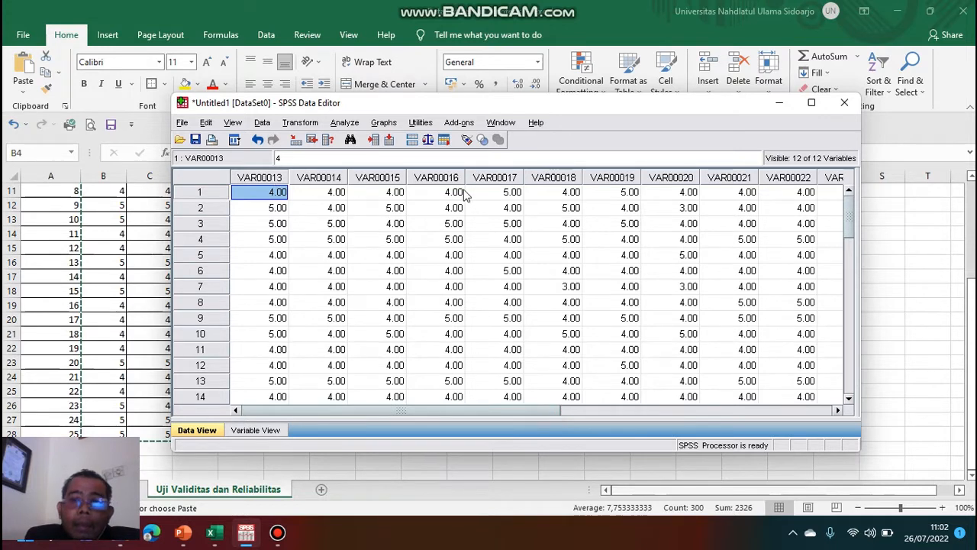
# - In the variable definitions, rename the first five variables X11, X12, X13, X14 and X15
pyautogui.click(259, 430)
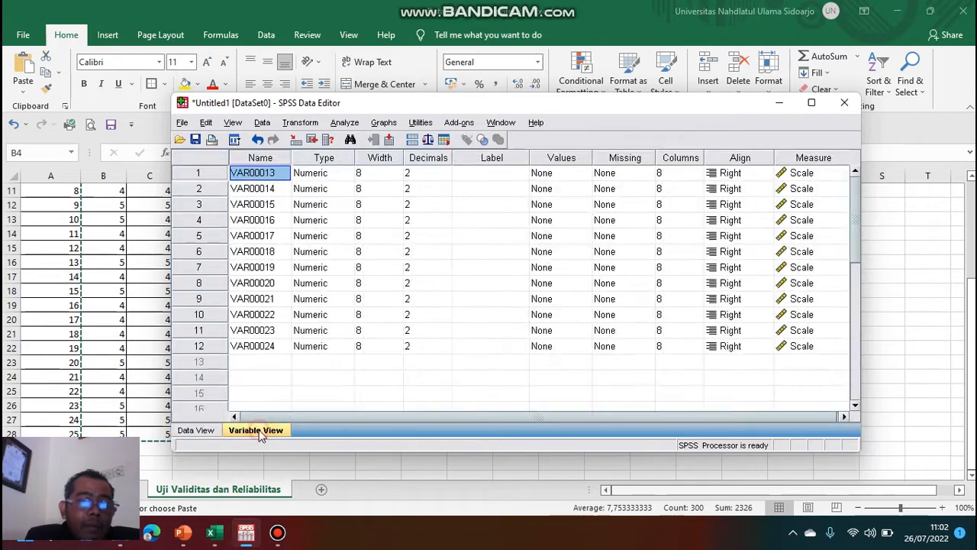
pyautogui.click(812, 102)
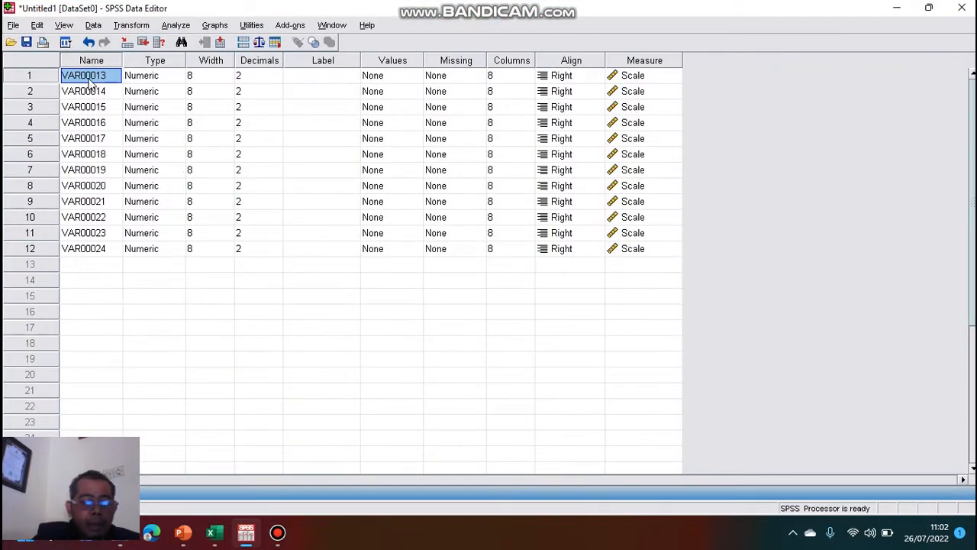
pyautogui.write('X11')
pyautogui.press('Tab')
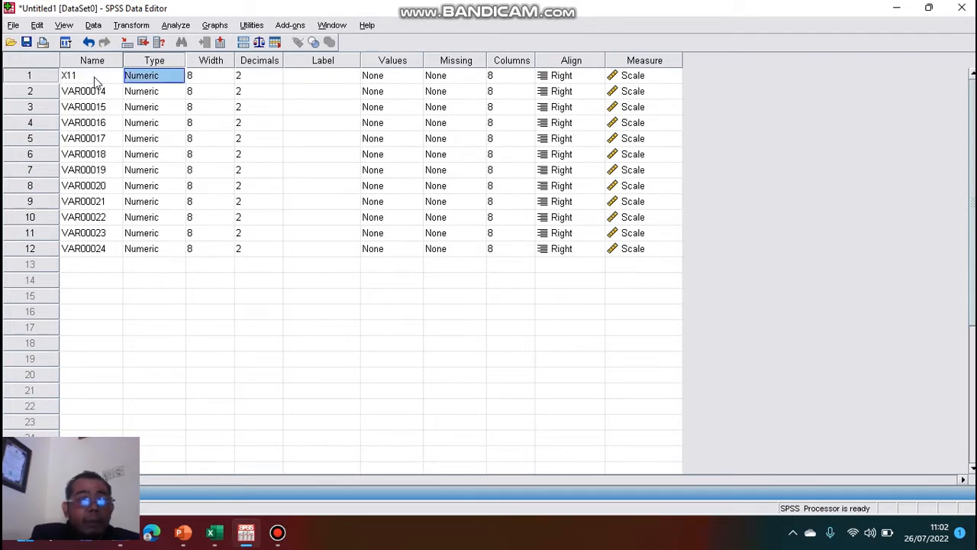
pyautogui.click(92, 91)
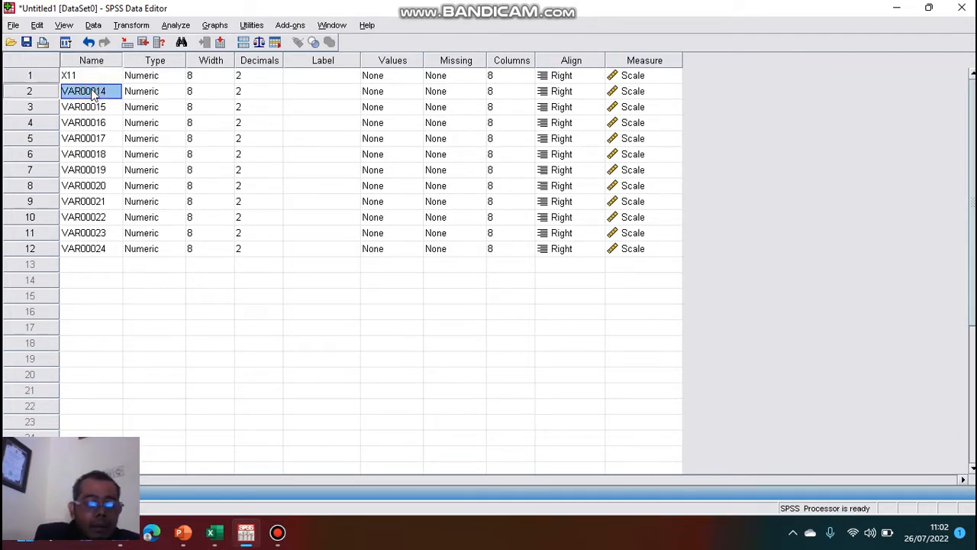
pyautogui.write('X12')
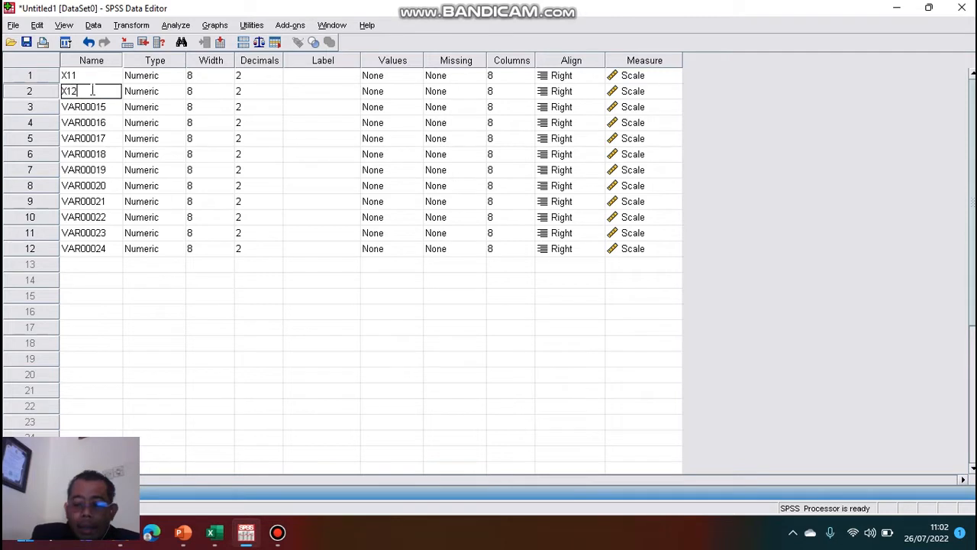
pyautogui.press('Return')
pyautogui.write('X13')
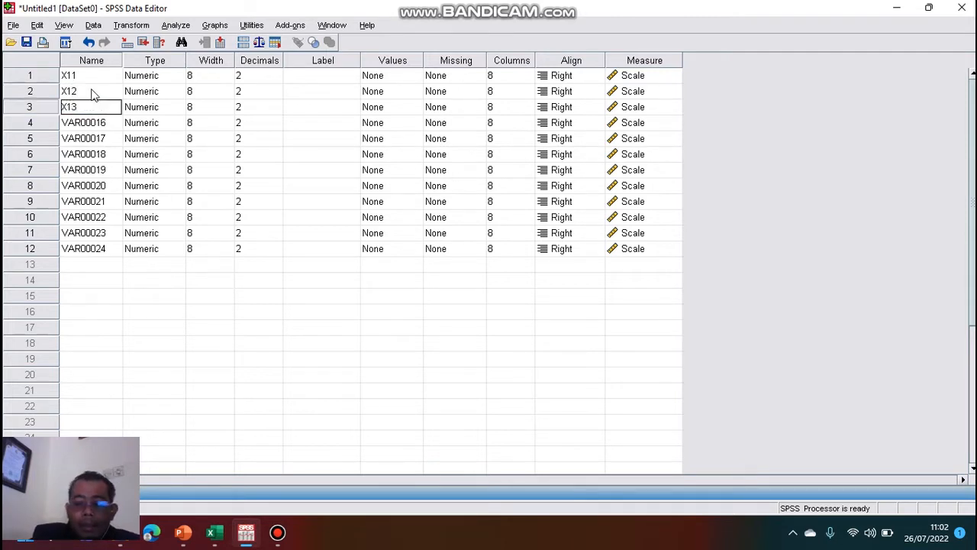
pyautogui.press('Return')
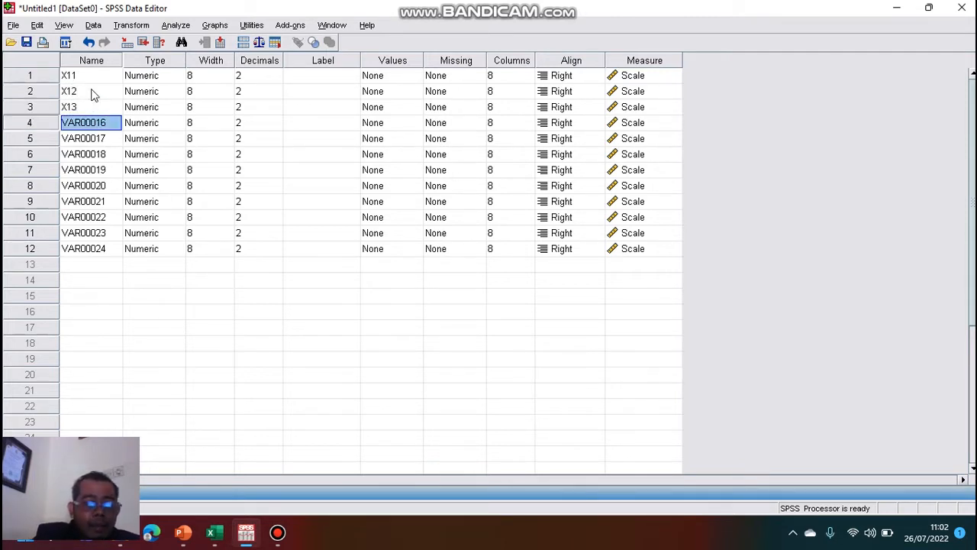
pyautogui.write('X14')
pyautogui.press('Return')
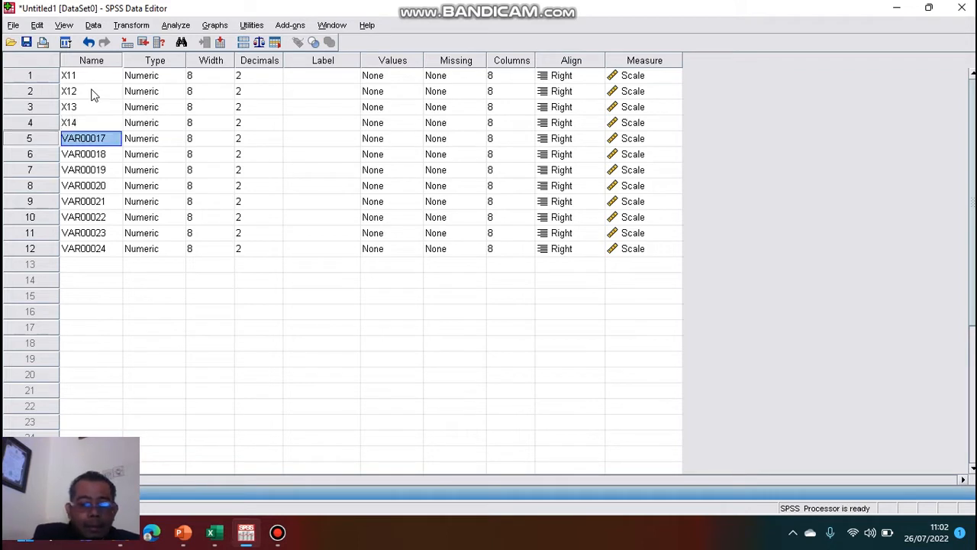
pyautogui.write('X15')
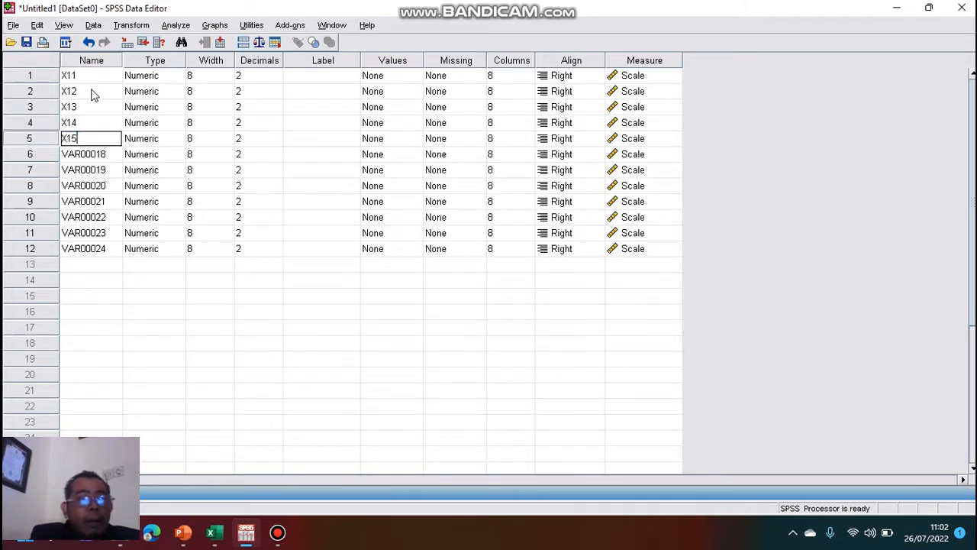
pyautogui.press('Return')
# - Rename the sixth to eighth variables X21, X22 and X23
pyautogui.write('X21')
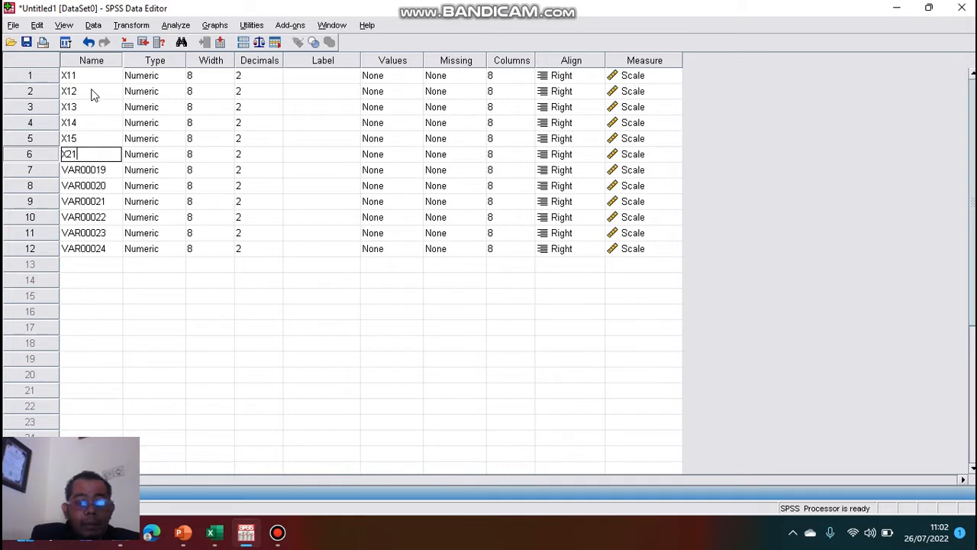
pyautogui.press('Return')
pyautogui.write('X22')
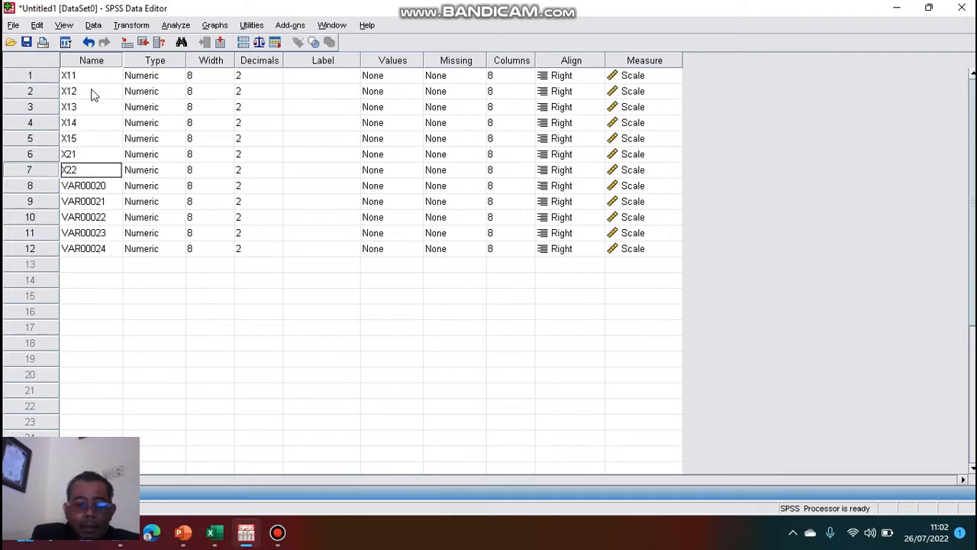
pyautogui.press('Return')
pyautogui.write('X23')
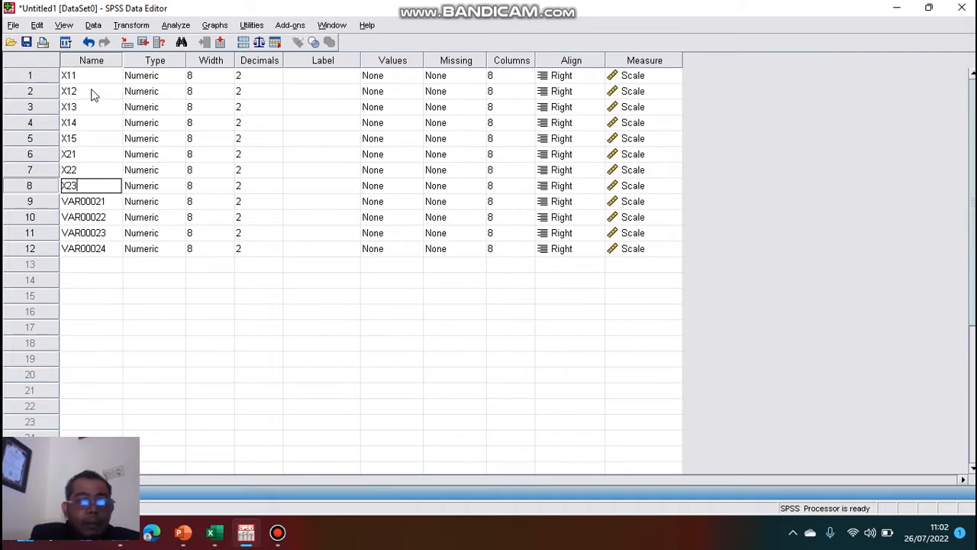
pyautogui.press('Return')
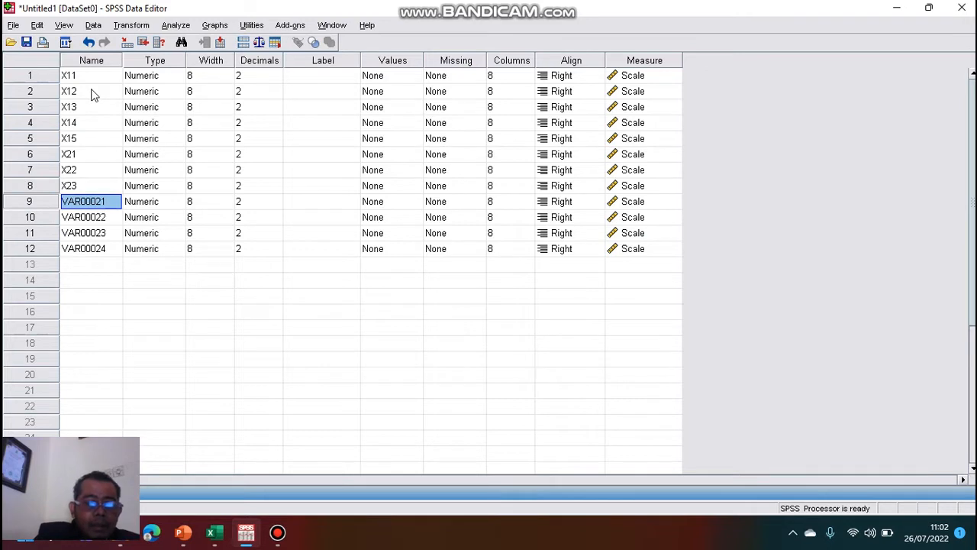
# - Rename the last four variables Y11, Y12, Y13 and TOTAL
pyautogui.write('Y11')
pyautogui.press('Return')
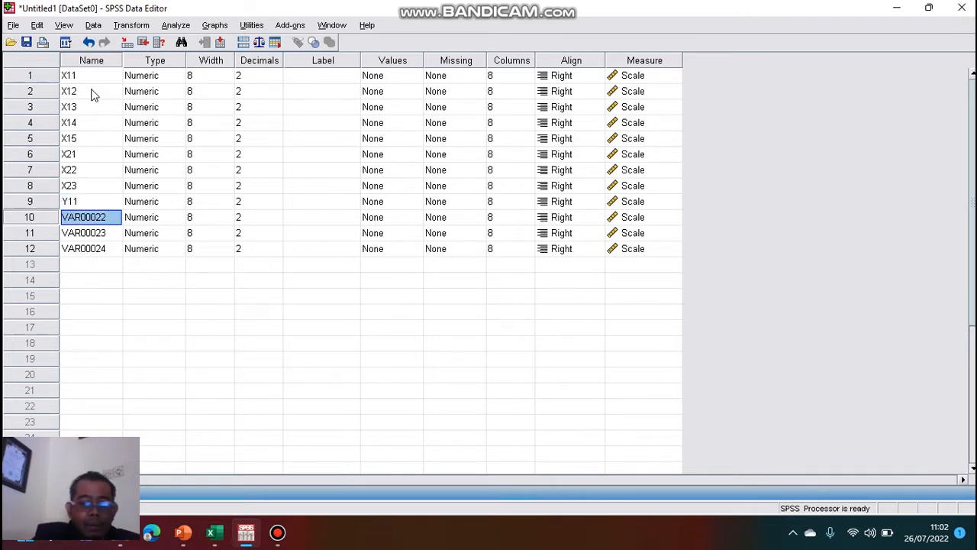
pyautogui.write('Y12')
pyautogui.press('Return')
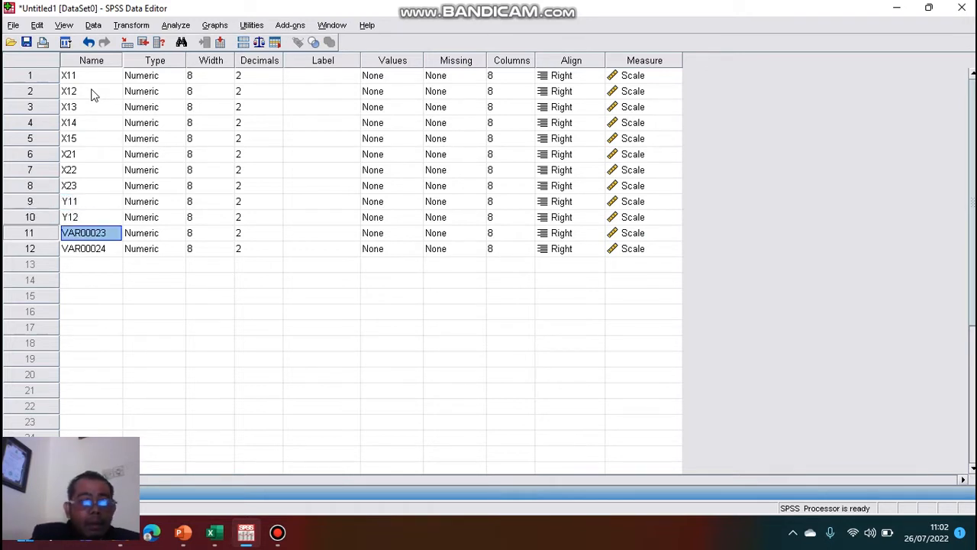
pyautogui.write('Y13')
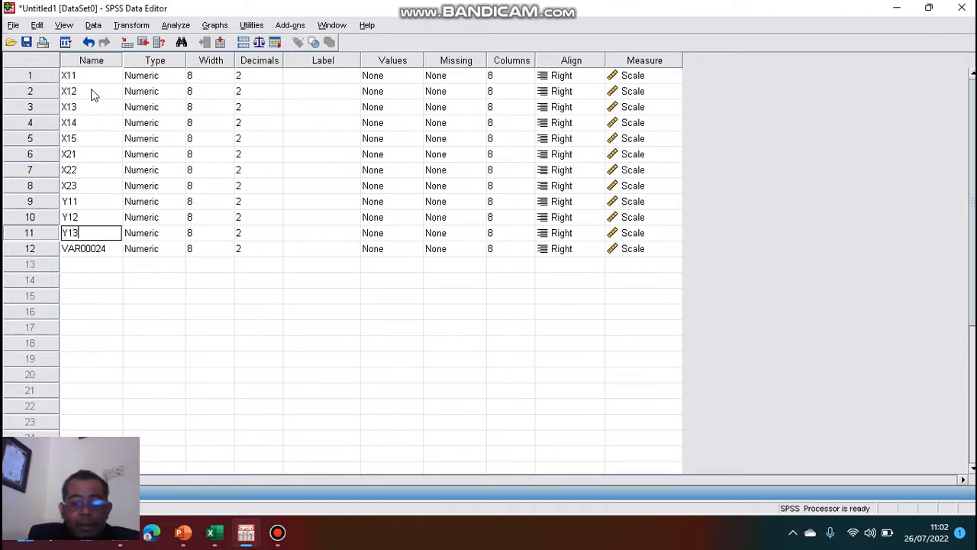
pyautogui.press('Return')
pyautogui.write('TOTAL')
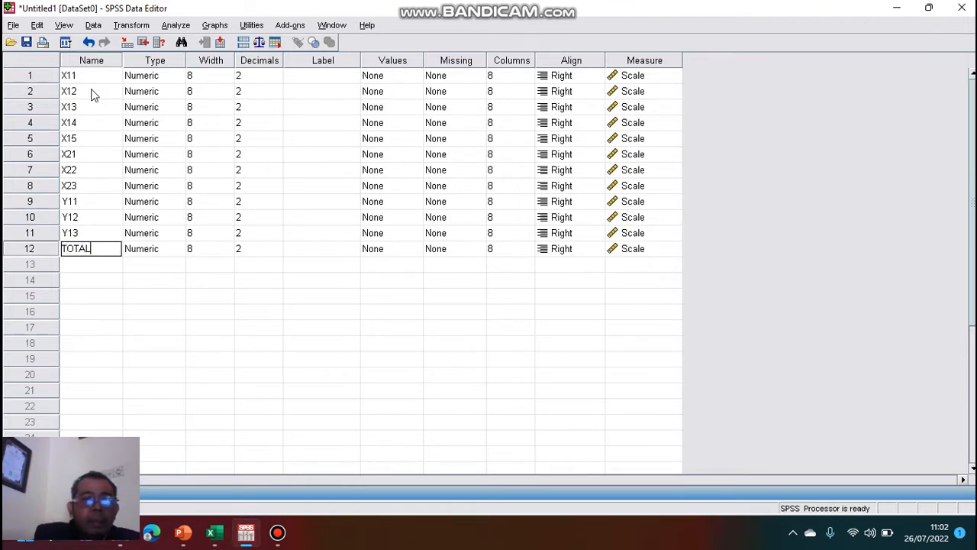
# - Set the decimals of variables X11, X12, X13, X14 and X15 to 0
pyautogui.click(264, 75)
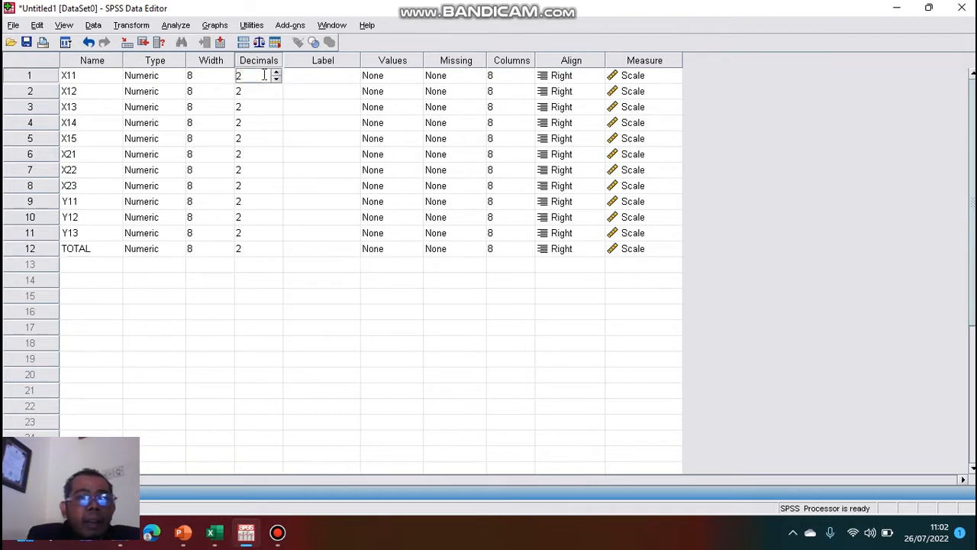
pyautogui.click(276, 79)
pyautogui.click(276, 79)
pyautogui.click(274, 92)
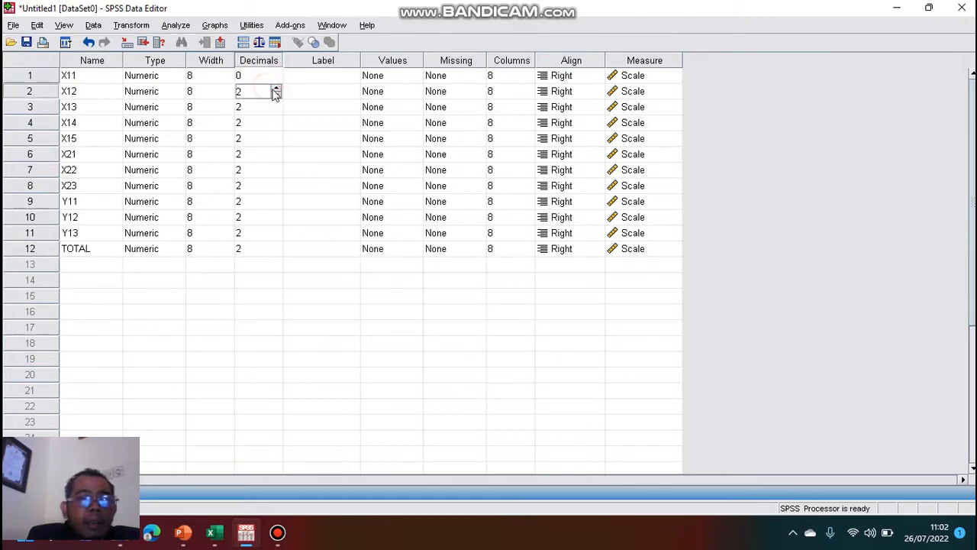
pyautogui.click(276, 97)
pyautogui.click(275, 96)
pyautogui.click(275, 108)
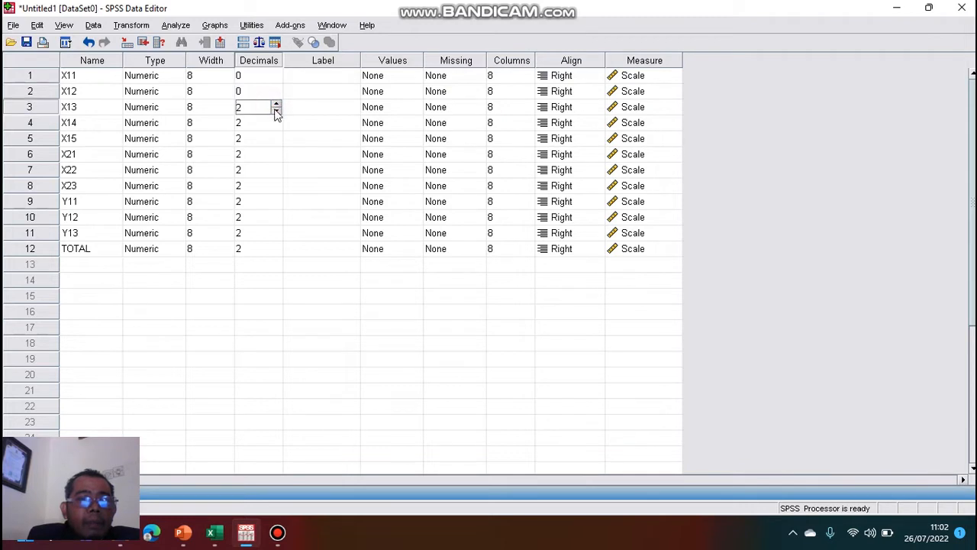
pyautogui.click(277, 111)
pyautogui.click(277, 111)
pyautogui.click(275, 124)
pyautogui.click(276, 120)
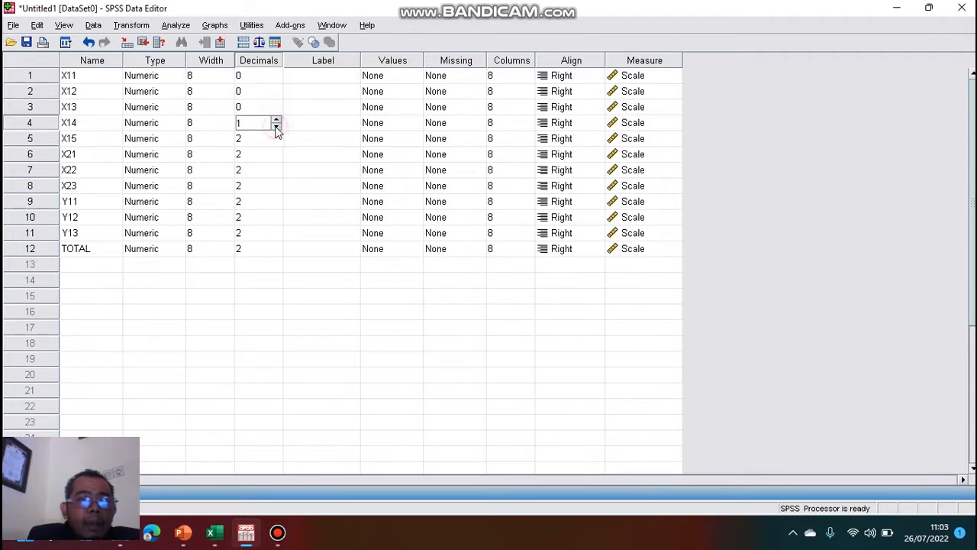
pyautogui.click(277, 128)
pyautogui.click(275, 139)
pyautogui.click(277, 143)
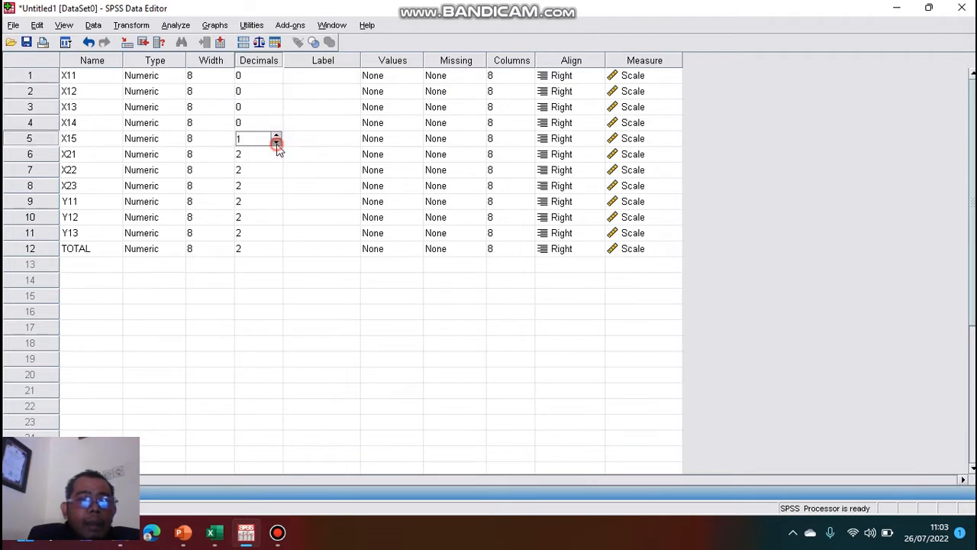
pyautogui.click(277, 143)
# - Set the decimals of variables X21, X22 and X23 to 0
pyautogui.click(275, 153)
pyautogui.click(277, 158)
pyautogui.click(276, 158)
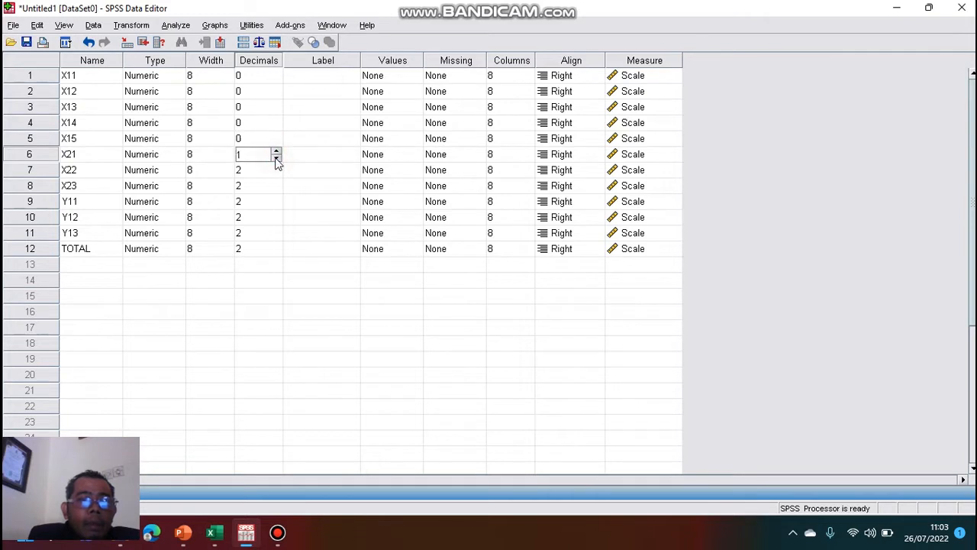
pyautogui.click(277, 159)
pyautogui.click(275, 169)
pyautogui.click(276, 174)
pyautogui.click(276, 175)
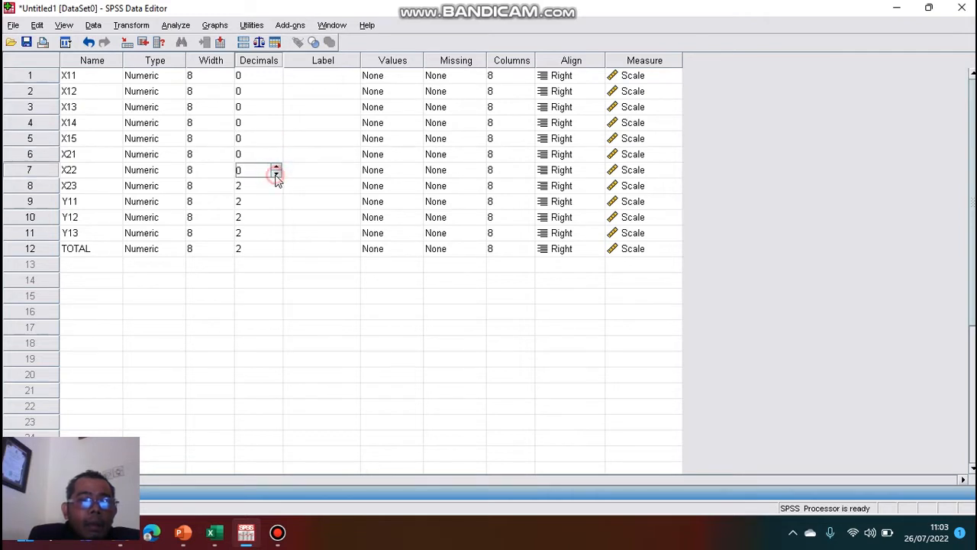
pyautogui.click(275, 186)
pyautogui.click(277, 190)
pyautogui.click(277, 190)
# - Set the decimals of variables Y11, Y12, Y13 and TOTAL to 0
pyautogui.click(276, 203)
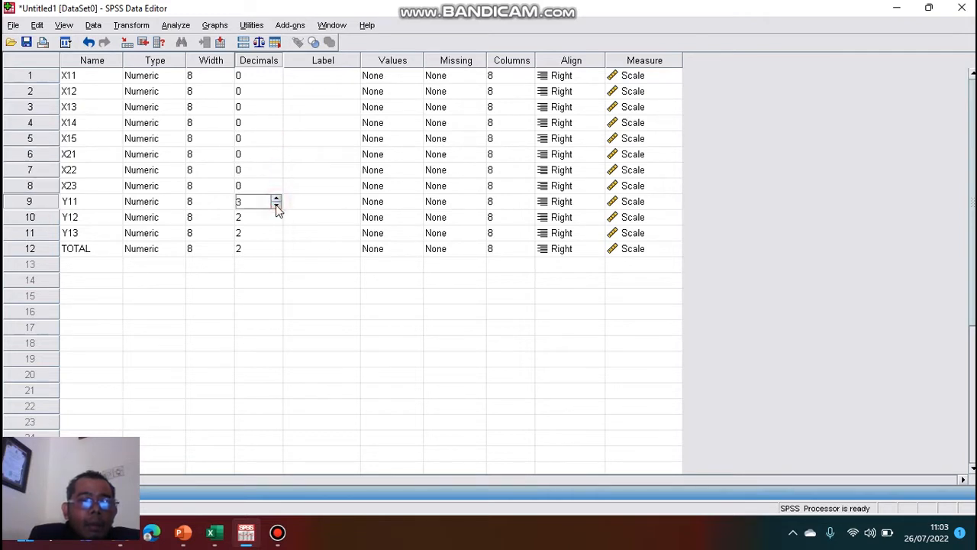
pyautogui.click(277, 206)
pyautogui.click(277, 205)
pyautogui.click(277, 216)
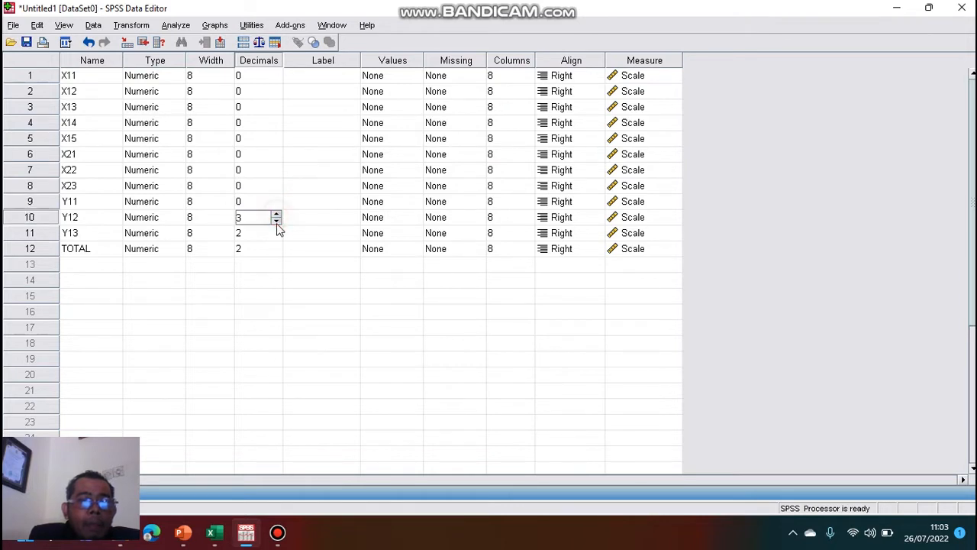
pyautogui.click(276, 222)
pyautogui.click(275, 233)
pyautogui.click(277, 237)
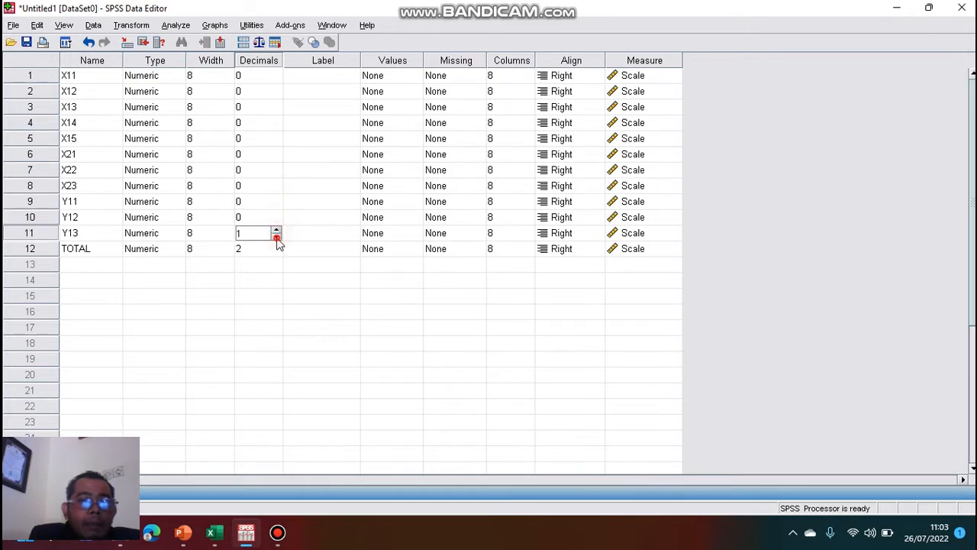
pyautogui.click(276, 237)
pyautogui.click(275, 249)
pyautogui.click(277, 252)
pyautogui.click(277, 253)
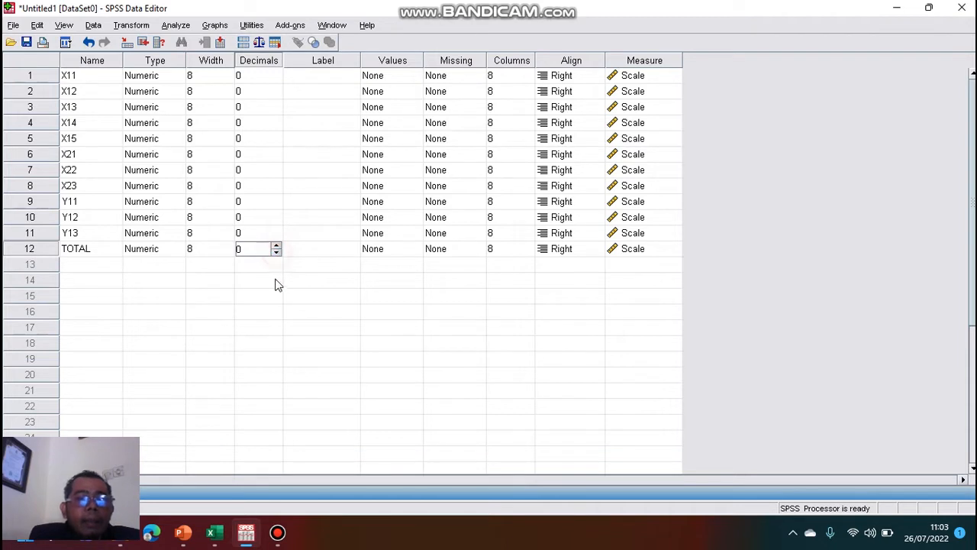
pyautogui.click(276, 281)
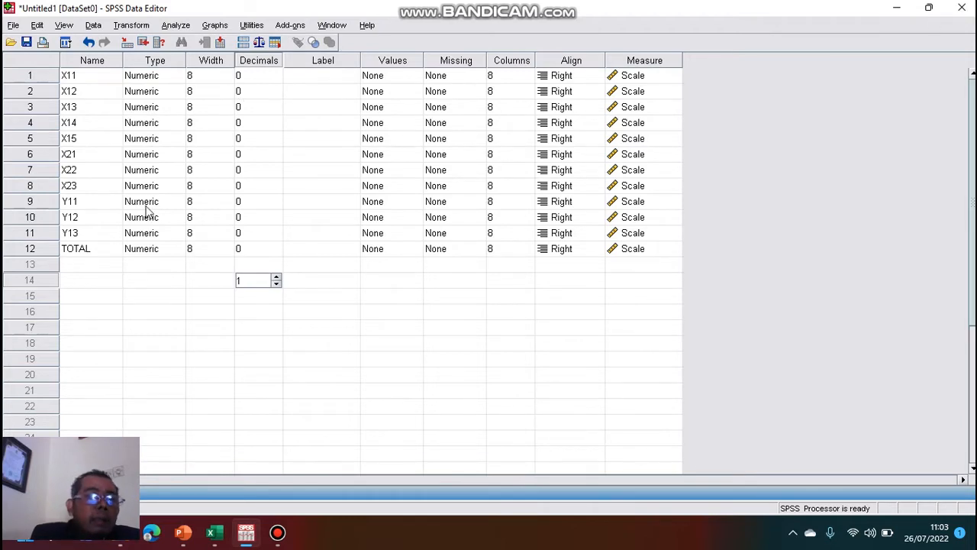
# - Switch from the variable definitions to the data sheet and show it in a maximized window
pyautogui.click(929, 7)
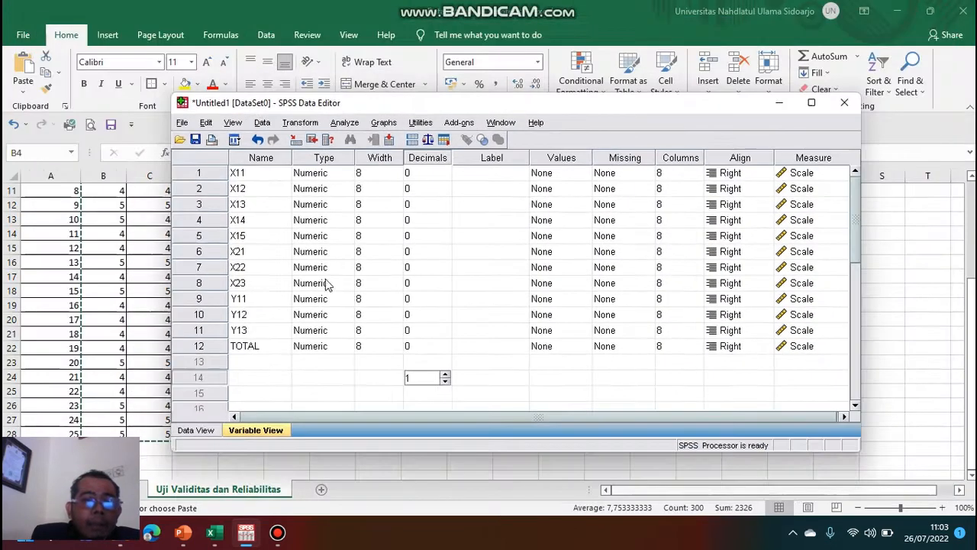
pyautogui.click(197, 432)
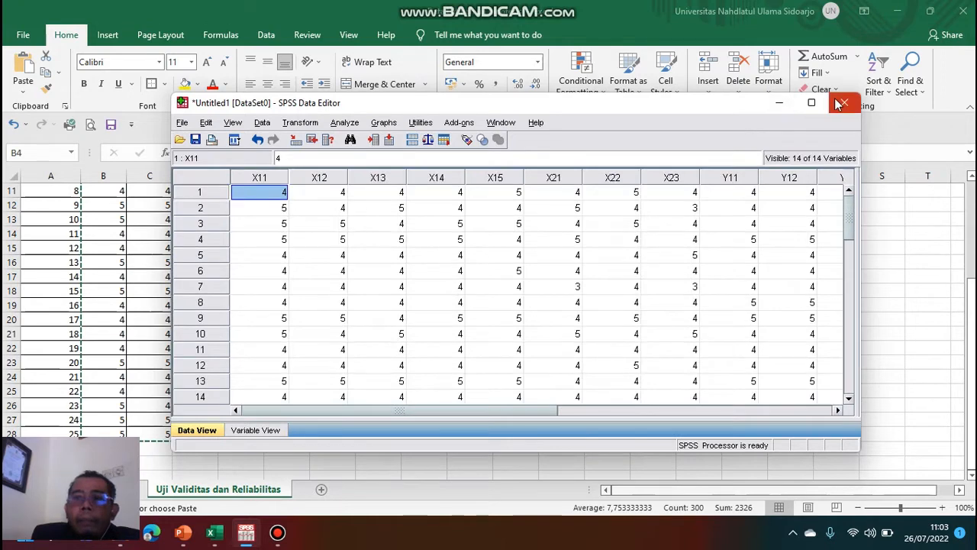
pyautogui.click(812, 102)
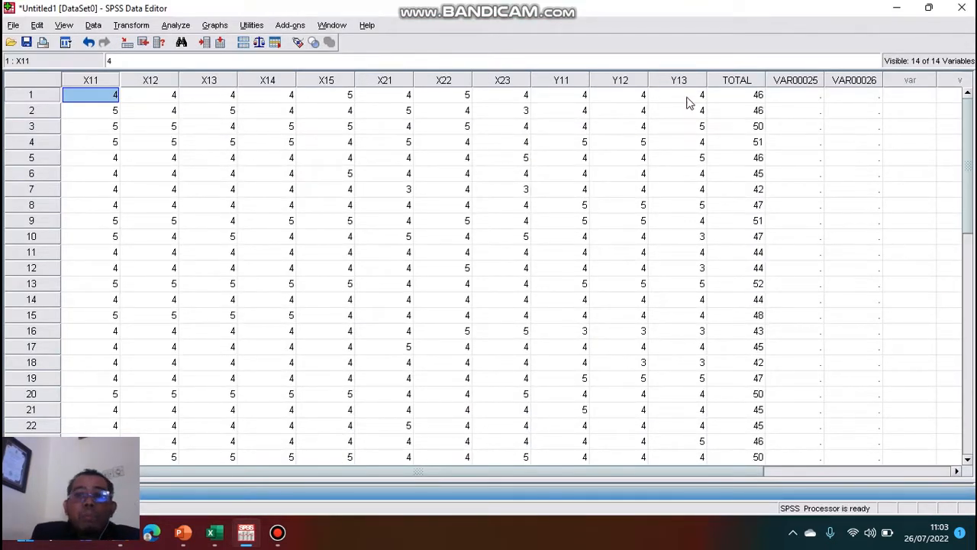
# - Delete the empty variables VAR00026 and VAR00025 from the data sheet
pyautogui.click(791, 79)
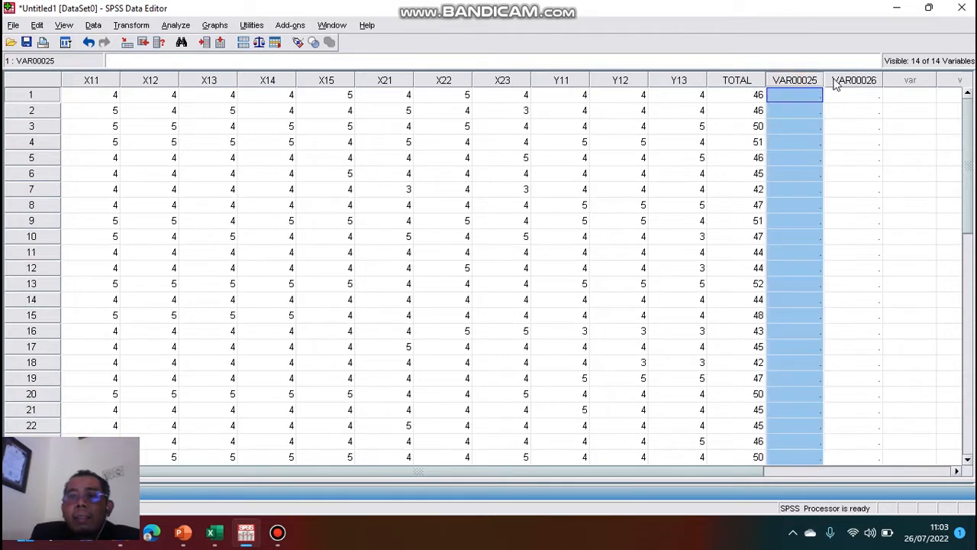
pyautogui.keyDown('shift'); pyautogui.click(860, 81); pyautogui.keyUp('shift')
pyautogui.click(857, 81)
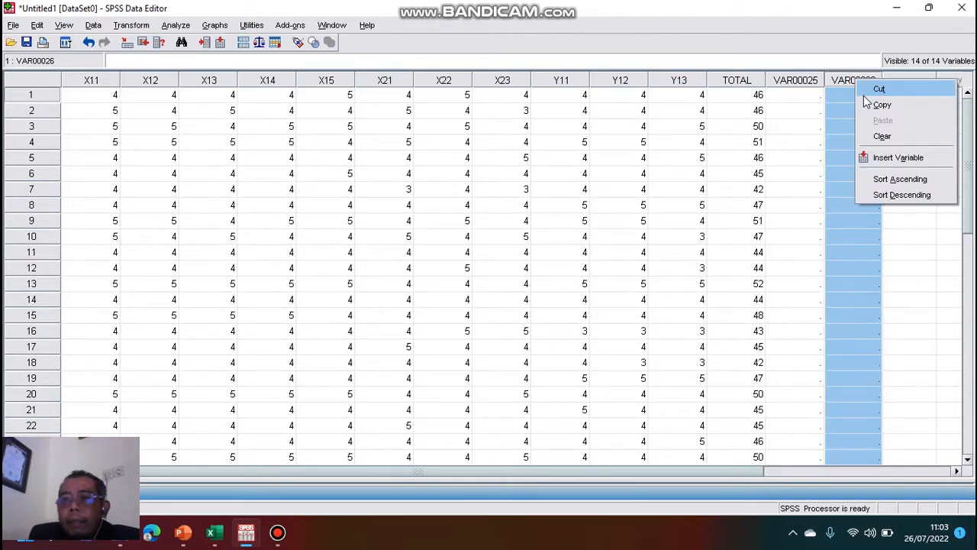
pyautogui.click(882, 136)
pyautogui.rightClick(799, 84)
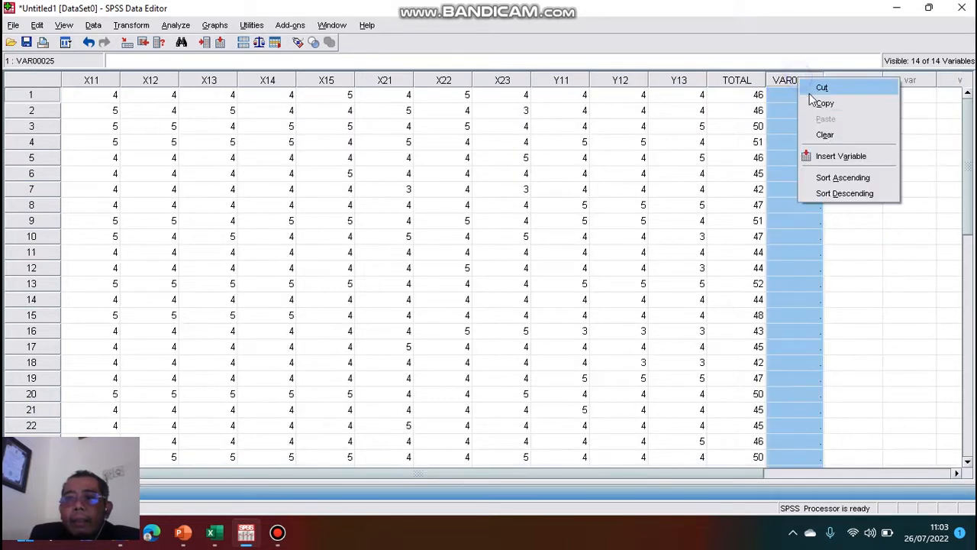
pyautogui.click(835, 134)
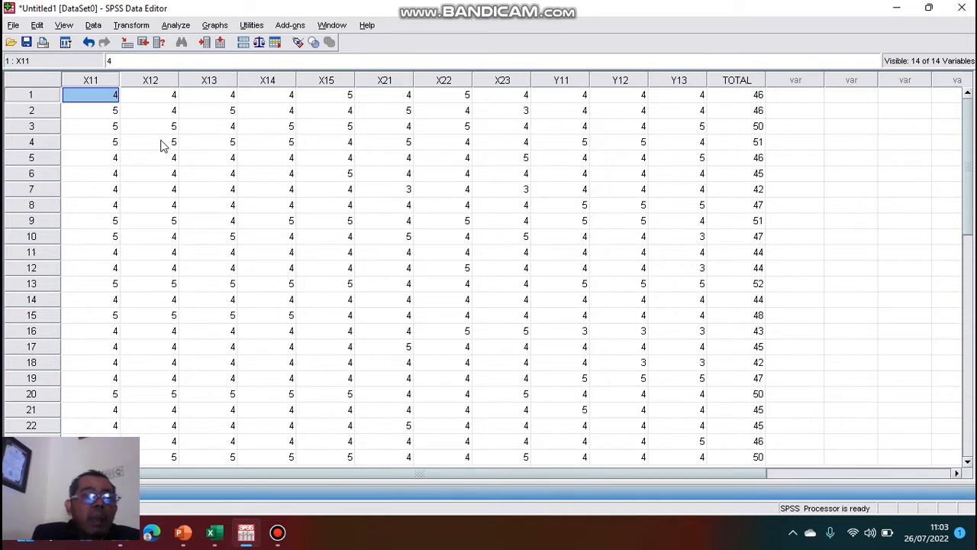
# - Start a bivariate correlation and include all variables from X11 through TOTAL
pyautogui.click(176, 26)
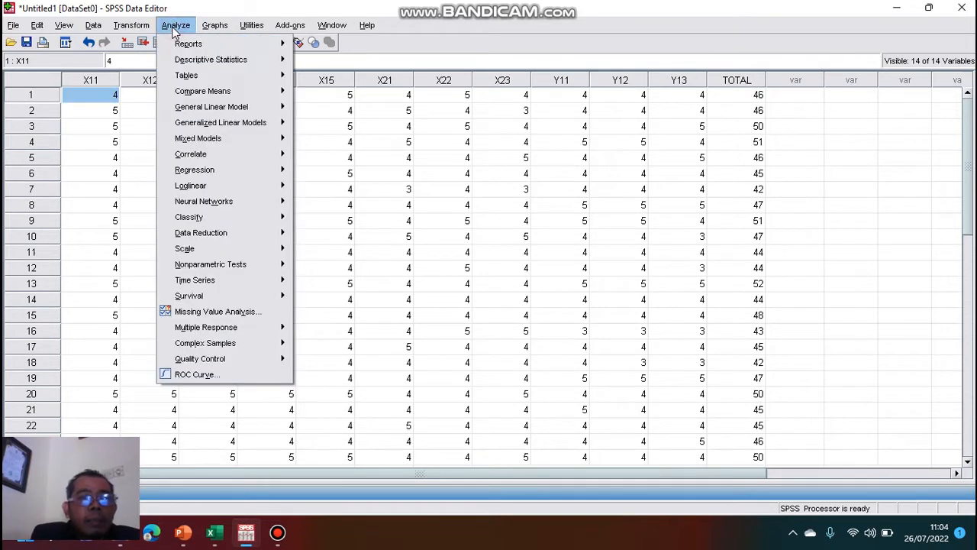
pyautogui.moveTo(215, 155)
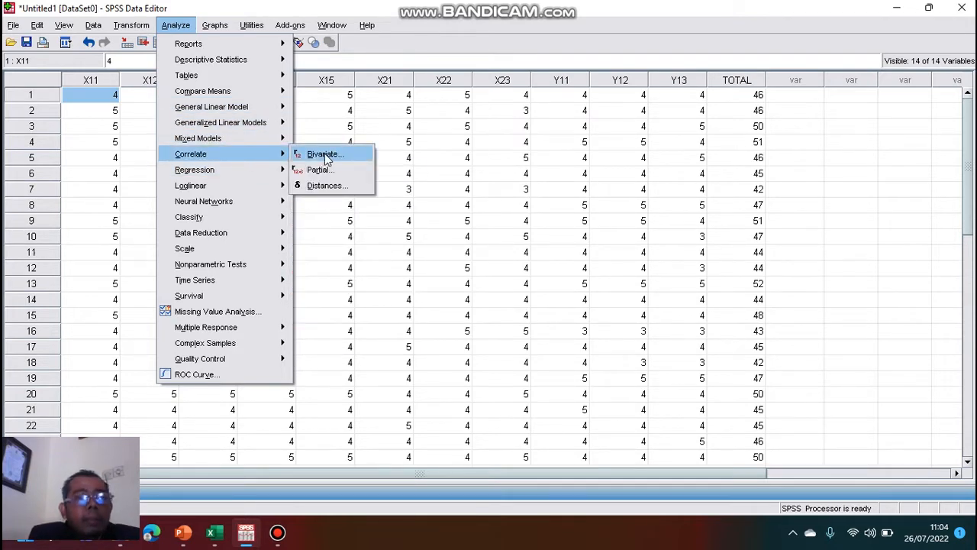
pyautogui.click(325, 155)
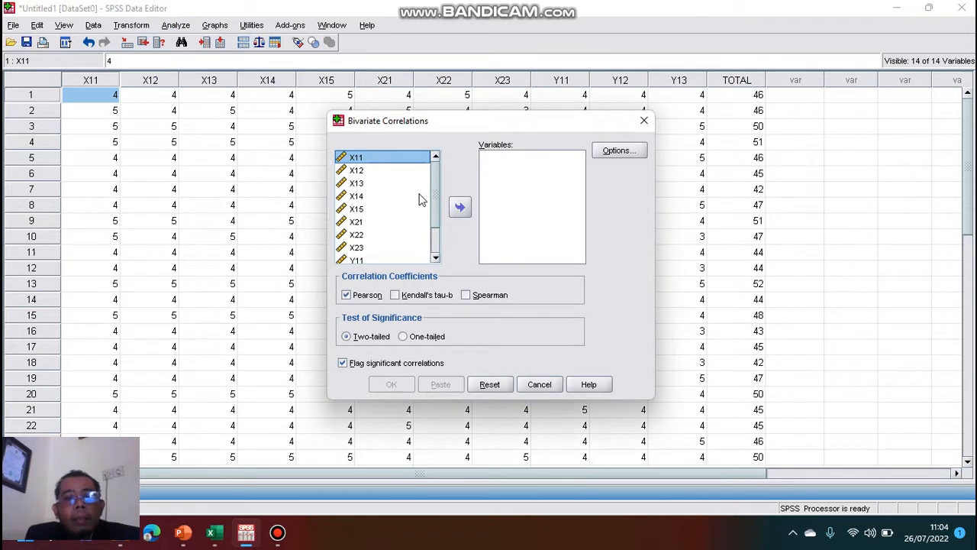
pyautogui.hotkey('shift', 'Down')
pyautogui.hotkey('shift', 'Down')
pyautogui.hotkey('shift', 'Down')
pyautogui.hotkey('shift', 'Down')
pyautogui.hotkey('shift', 'Down')
pyautogui.hotkey('shift', 'Down')
pyautogui.hotkey('shift', 'Down')
pyautogui.hotkey('shift', 'Down')
pyautogui.hotkey('shift', 'Down')
pyautogui.hotkey('shift', 'Down')
pyautogui.hotkey('shift', 'Down')
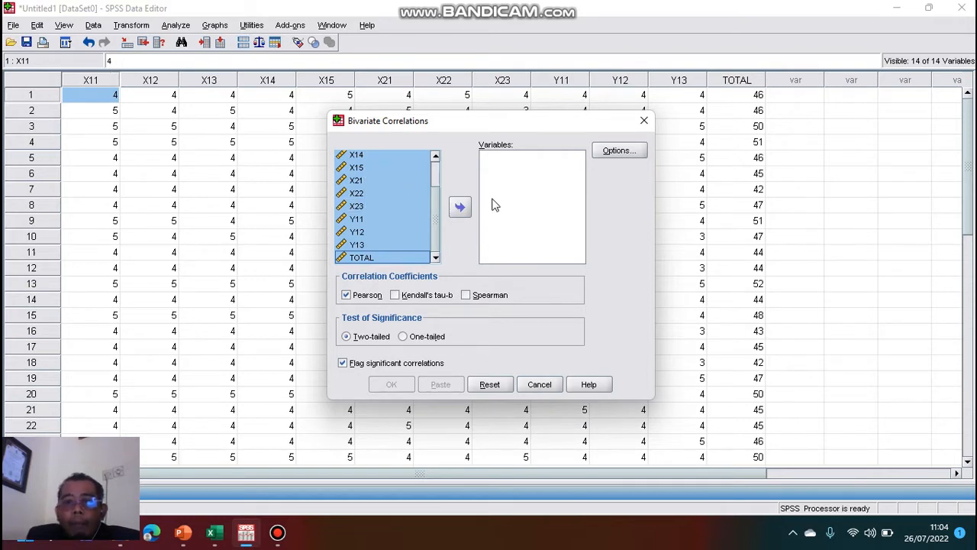
pyautogui.click(462, 207)
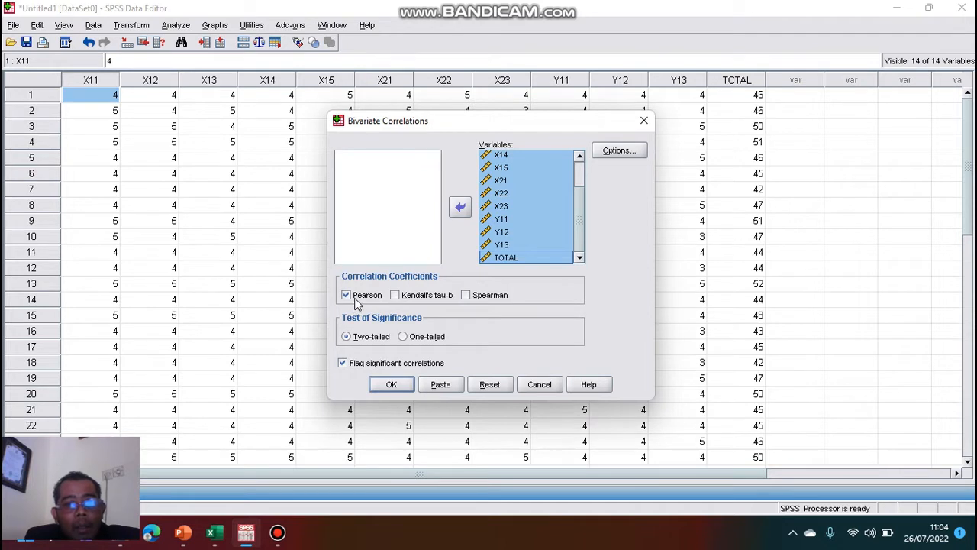
# - Set the significance test to one-tailed, accept the default statistics and missing-value options, and run the Pearson correlation
pyautogui.click(403, 337)
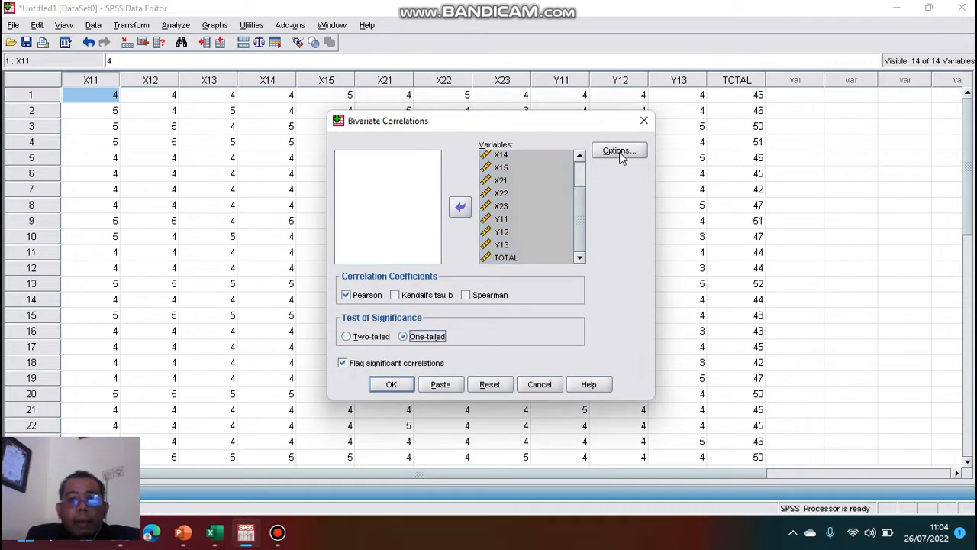
pyautogui.click(619, 152)
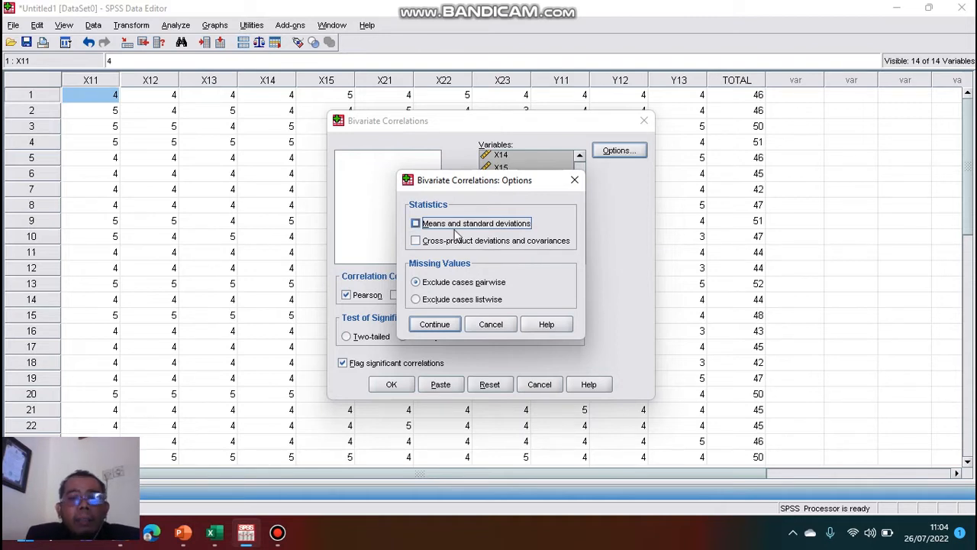
pyautogui.click(435, 325)
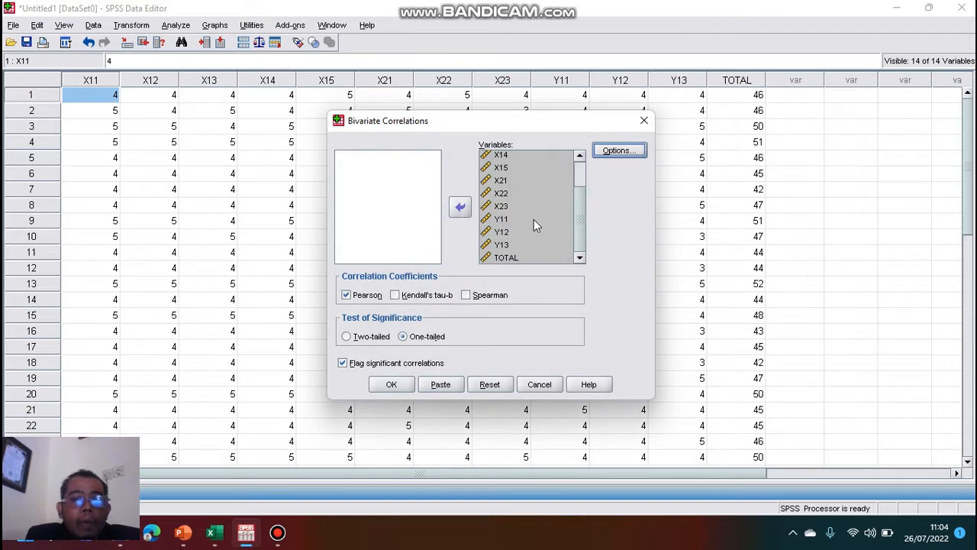
pyautogui.click(390, 384)
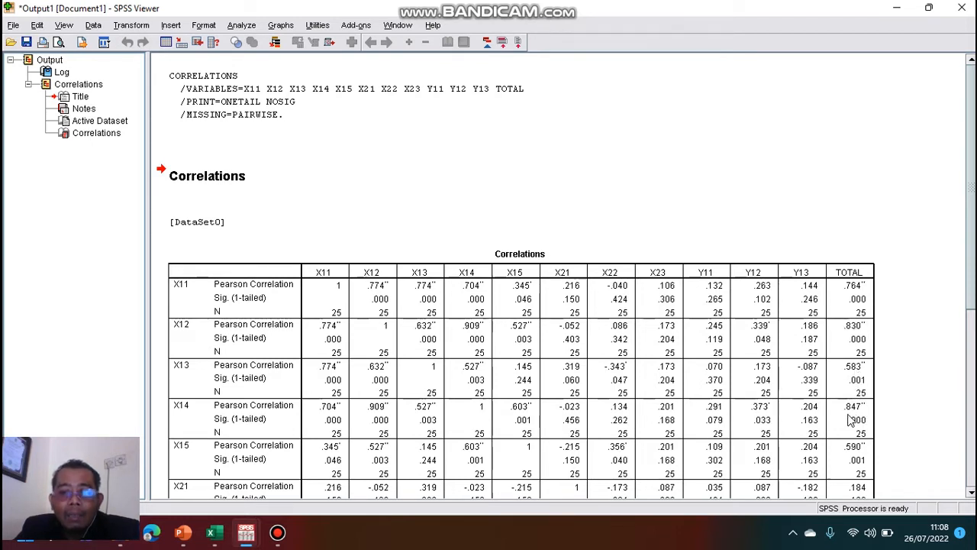
# - Examine each item's correlation with TOTAL and its significance through the whole correlations table
pyautogui.moveTo(972, 304); pyautogui.dragTo(973, 411)
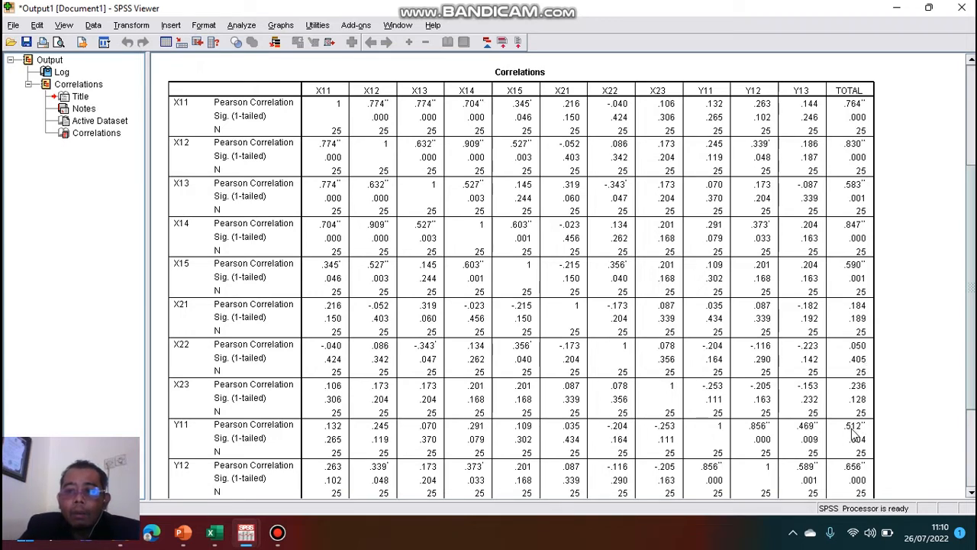
pyautogui.scroll(-3, 855, 433)
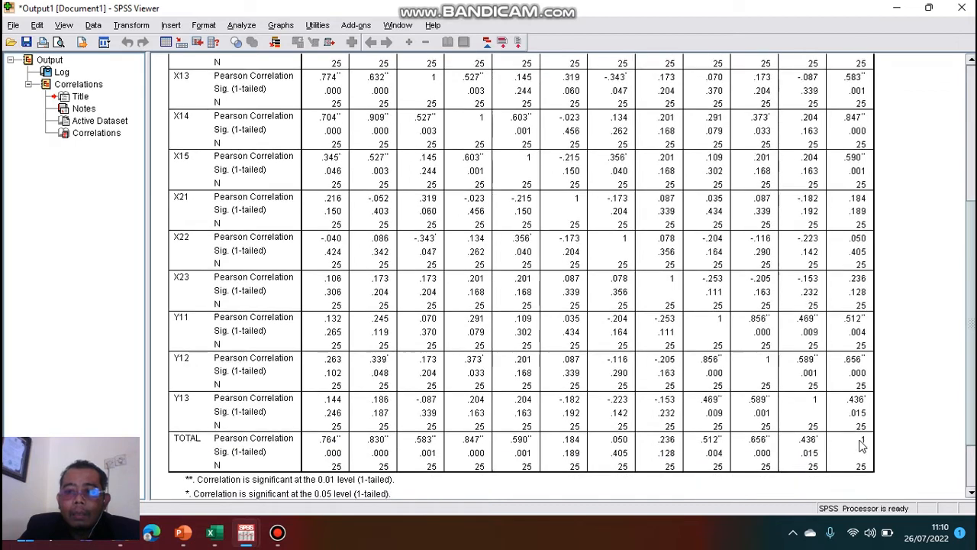
pyautogui.scroll(-1, 859, 442)
pyautogui.scroll(2, 790, 227)
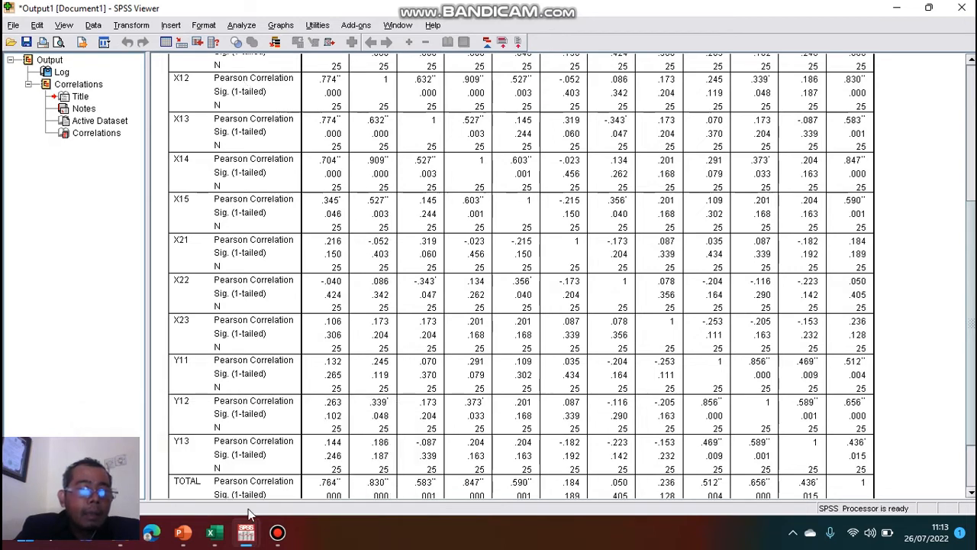
# - Start a reliability analysis from the data sheet and add the variables X11 through Y13 as items, leaving out TOTAL
pyautogui.moveTo(246, 532)
pyautogui.click(191, 466)
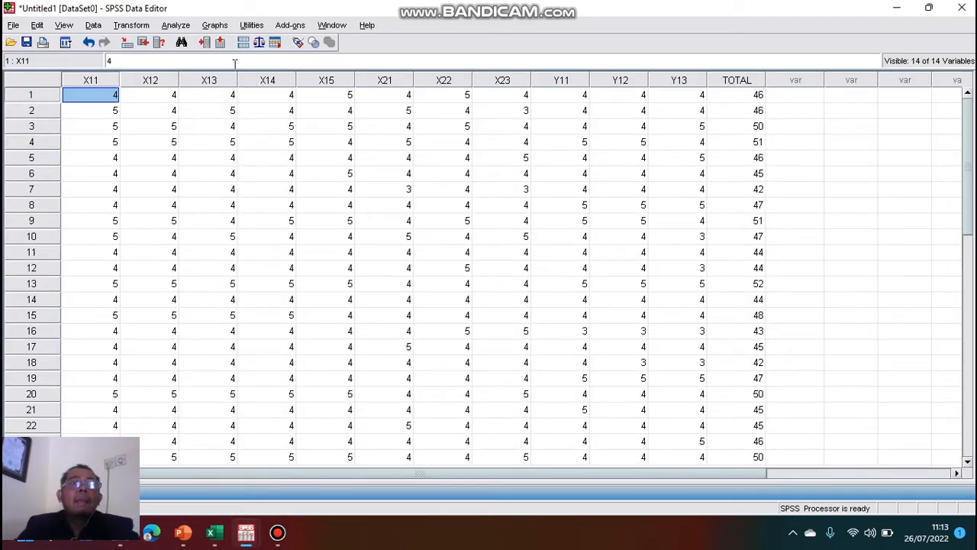
pyautogui.click(185, 29)
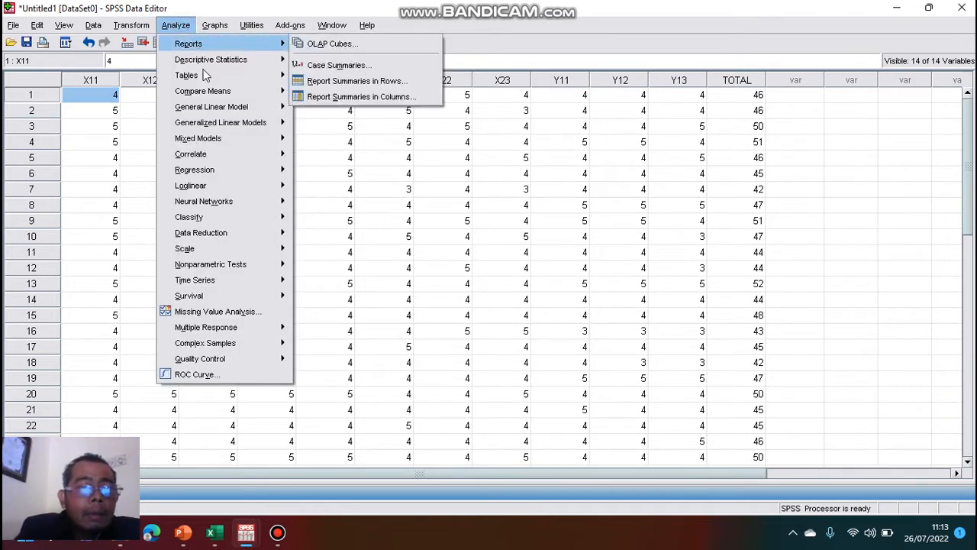
pyautogui.moveTo(221, 250)
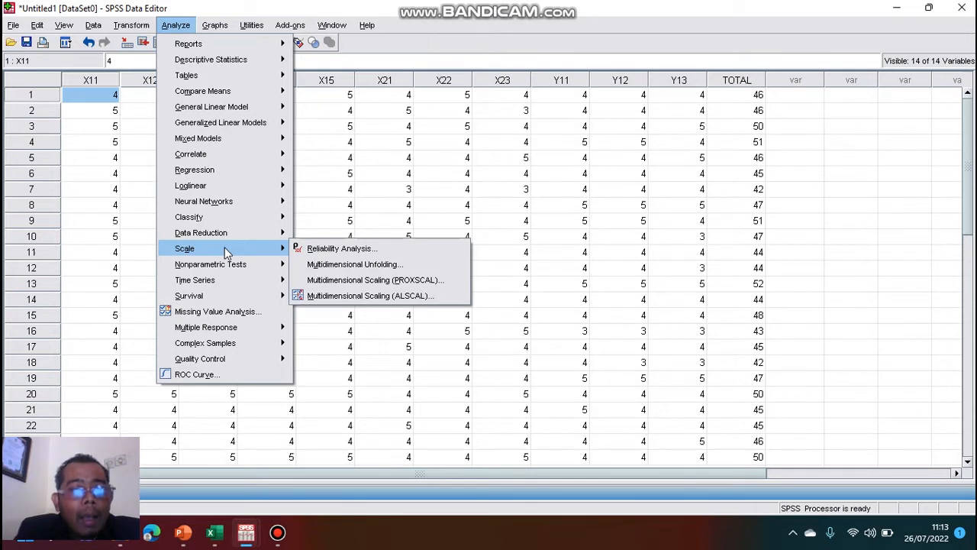
pyautogui.click(328, 252)
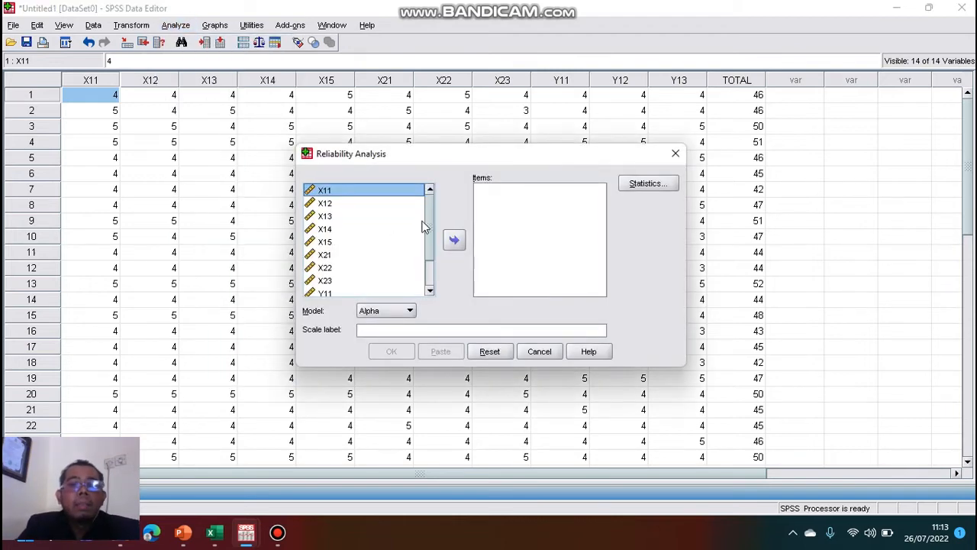
pyautogui.hotkey('shift', 'Down')
pyautogui.hotkey('shift', 'Down')
pyautogui.hotkey('shift', 'Down')
pyautogui.hotkey('shift', 'Down')
pyautogui.hotkey('shift', 'Down')
pyautogui.hotkey('shift', 'Down')
pyautogui.hotkey('shift', 'Down')
pyautogui.hotkey('shift', 'Down')
pyautogui.hotkey('shift', 'Down')
pyautogui.hotkey('shift', 'Down')
pyautogui.hotkey('shift', 'Down')
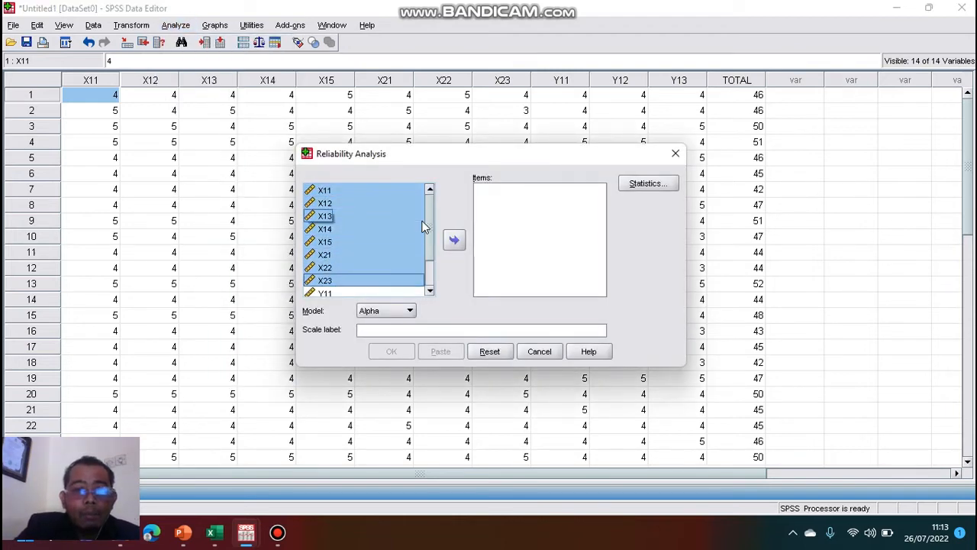
pyautogui.hotkey('shift', 'Up')
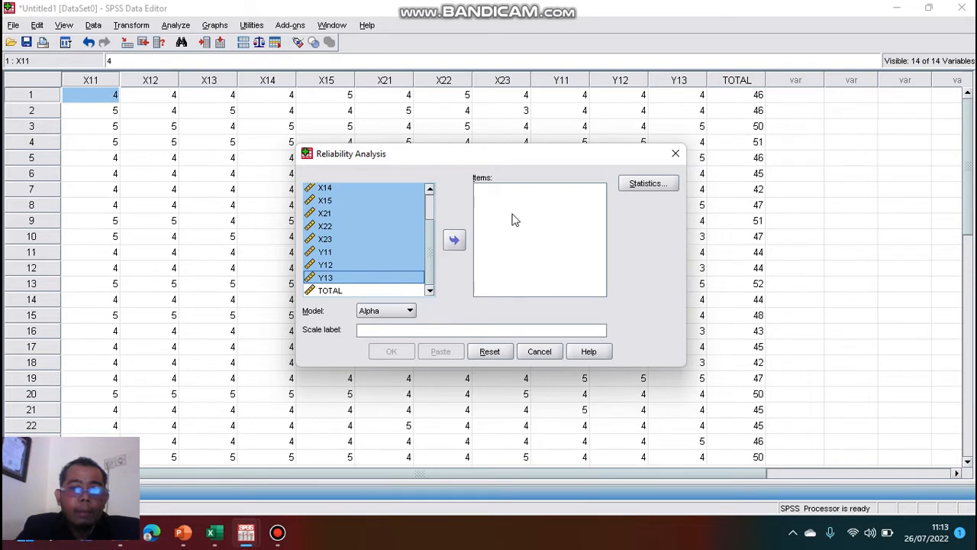
pyautogui.click(453, 241)
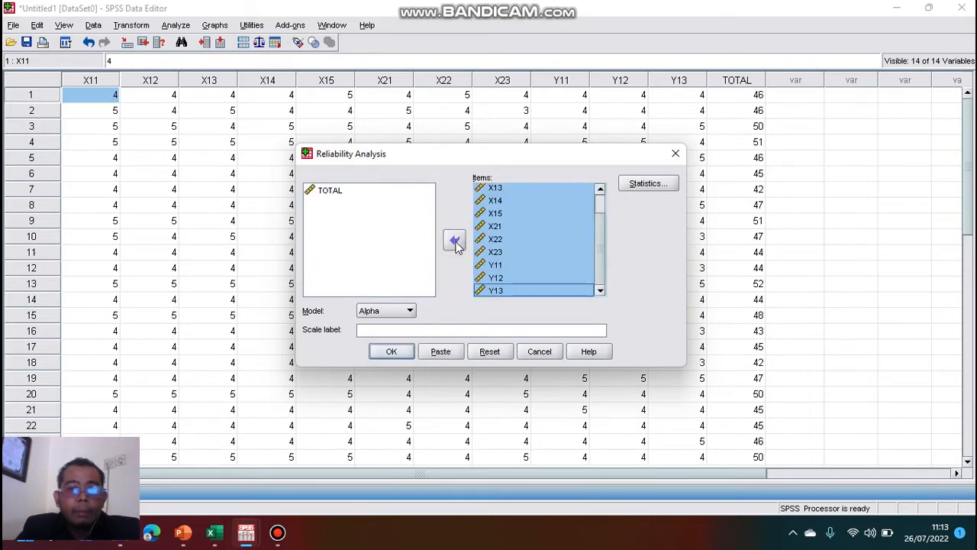
# - Keep the Alpha model, request the scale-if-item-deleted descriptives, and run the reliability analysis
pyautogui.click(410, 312)
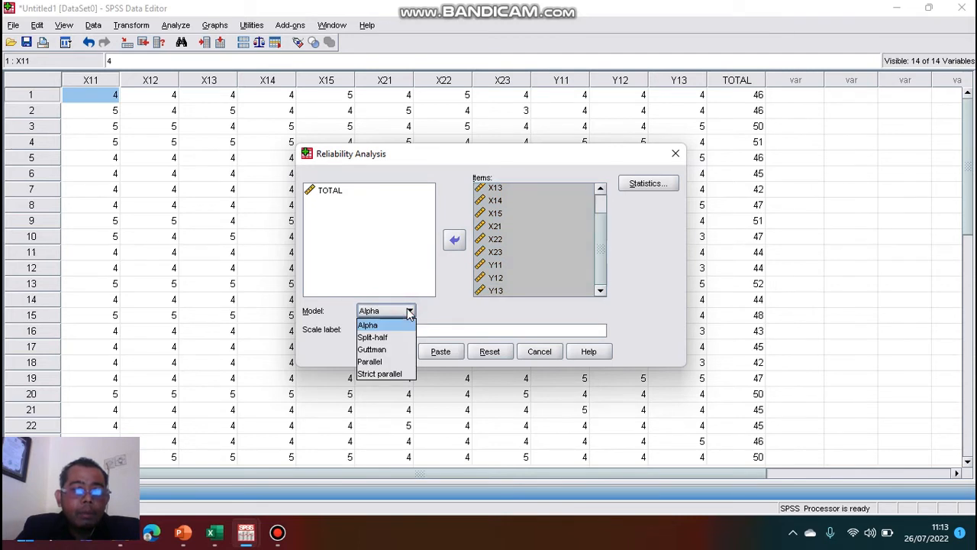
pyautogui.click(410, 311)
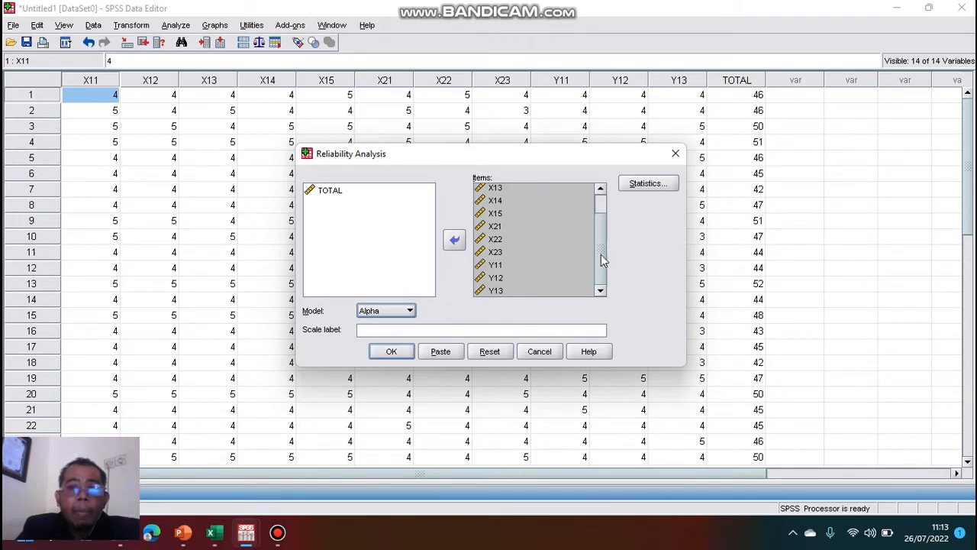
pyautogui.click(649, 184)
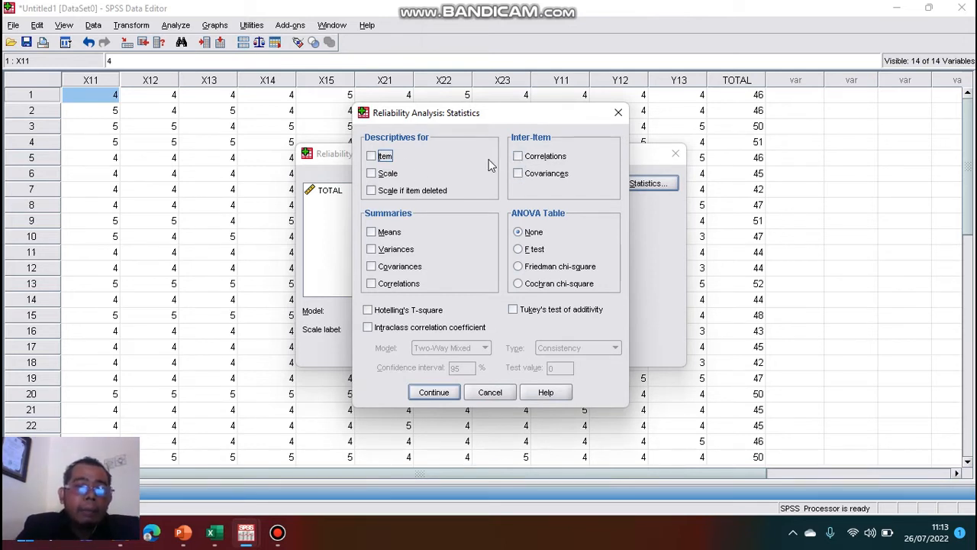
pyautogui.click(373, 192)
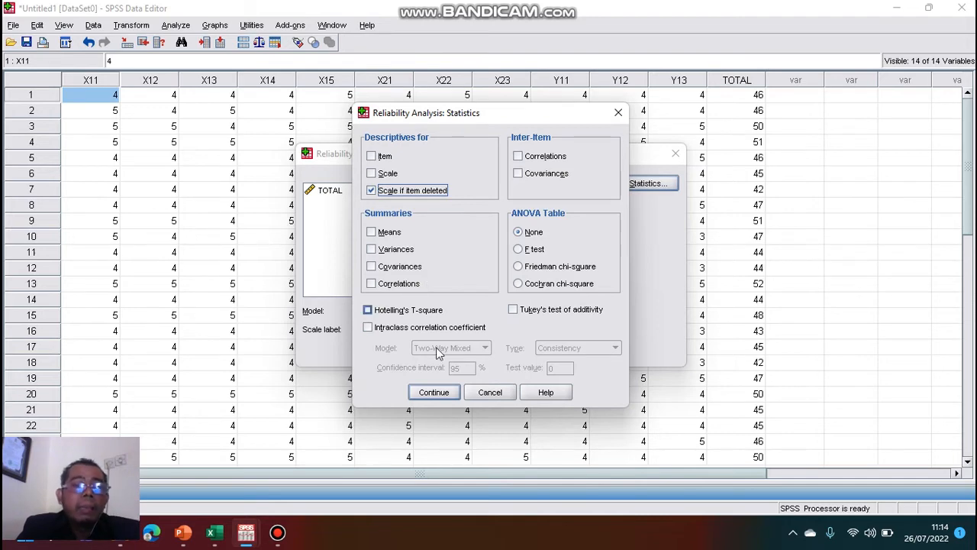
pyautogui.click(434, 392)
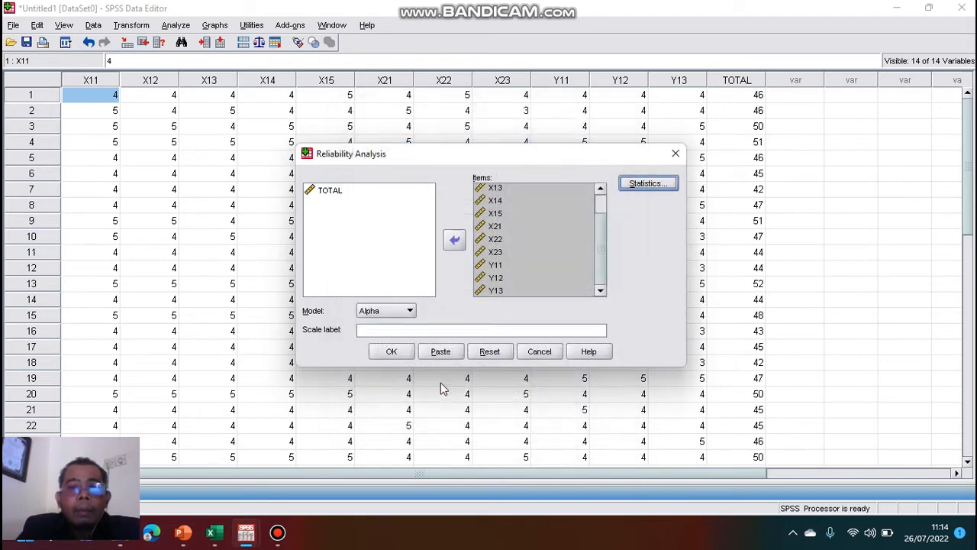
pyautogui.click(389, 352)
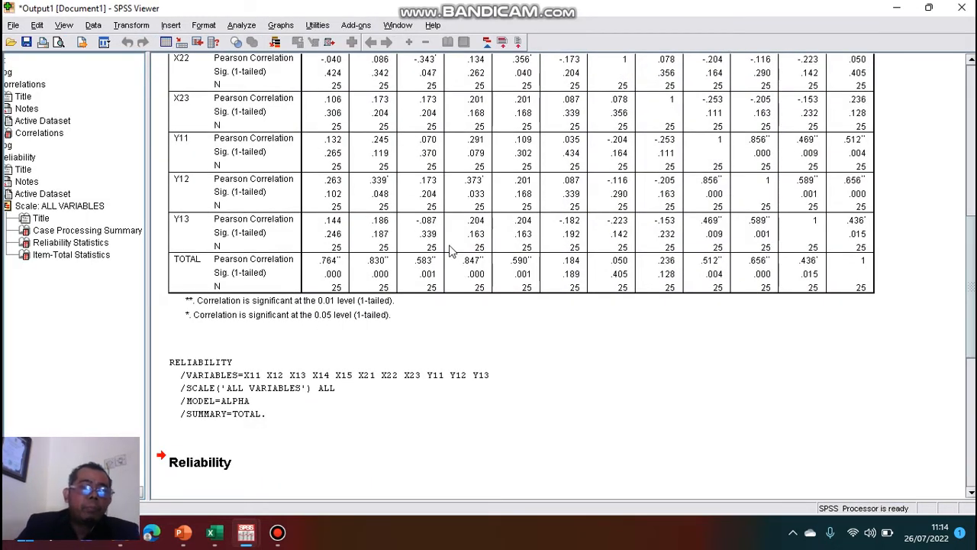
# - Look up Cronbach's alpha in the reliability output and enter 0,725 after "Nilai Alpha Cronbach's =" on slide 3 in PowerPoint
pyautogui.scroll(-3, 458, 273)
pyautogui.scroll(-3, 463, 274)
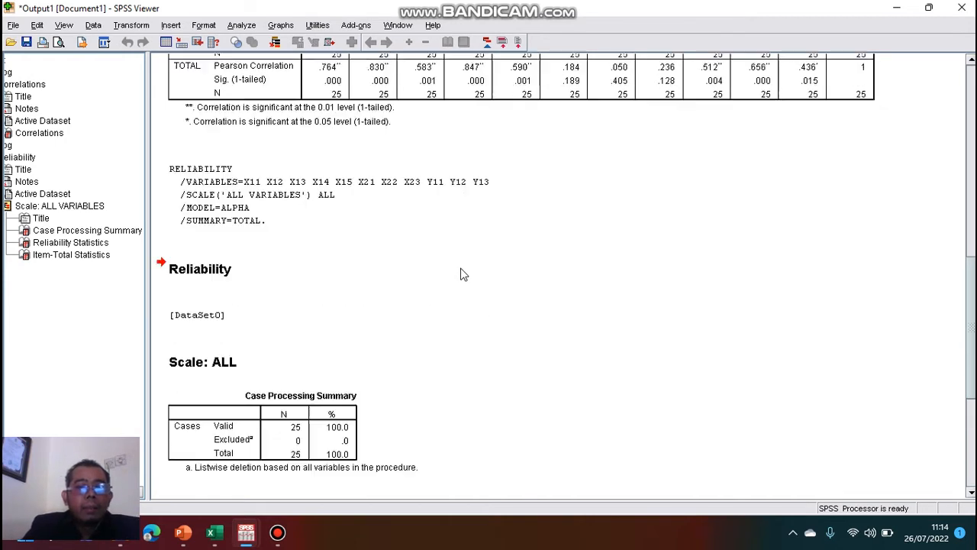
pyautogui.scroll(-3, 463, 274)
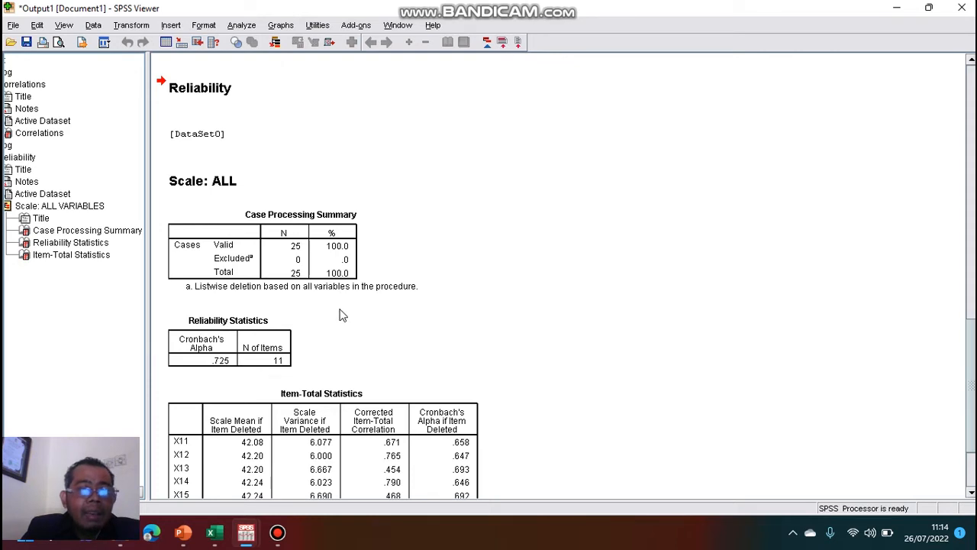
pyautogui.scroll(-3, 340, 315)
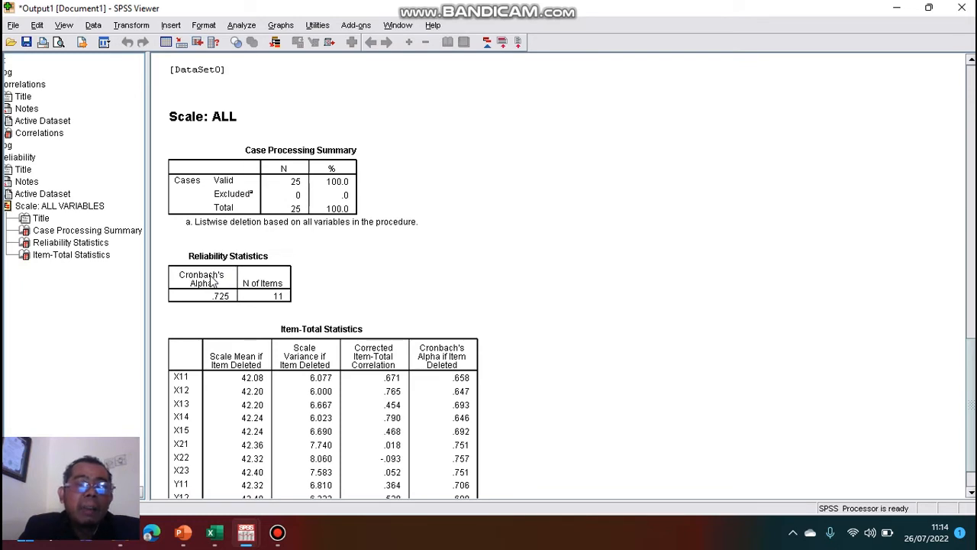
pyautogui.click(197, 529)
pyautogui.click(72, 267)
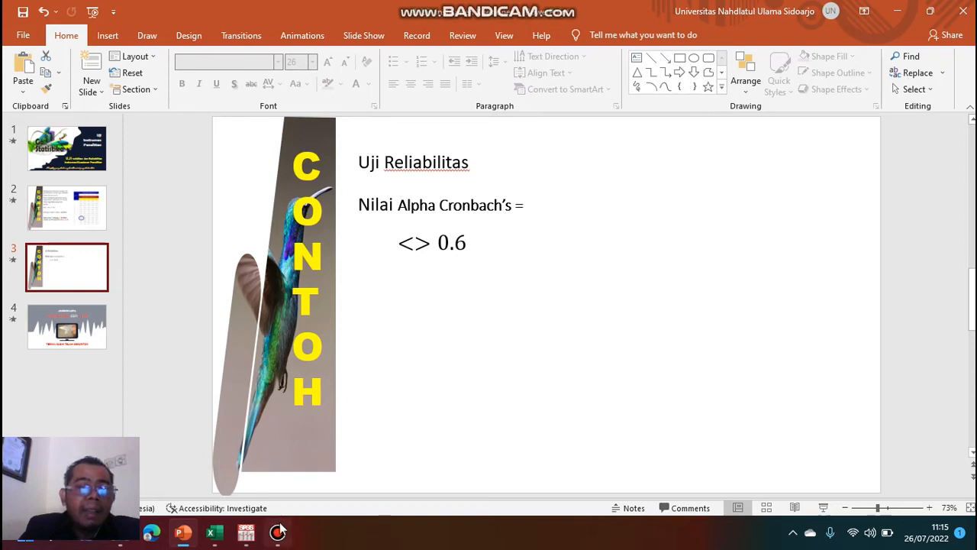
pyautogui.click(524, 205)
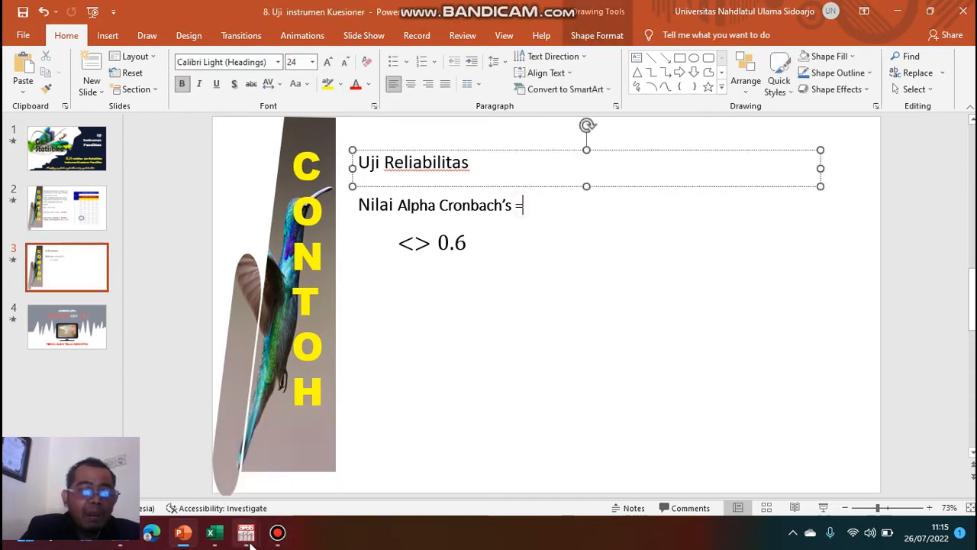
pyautogui.moveTo(256, 534)
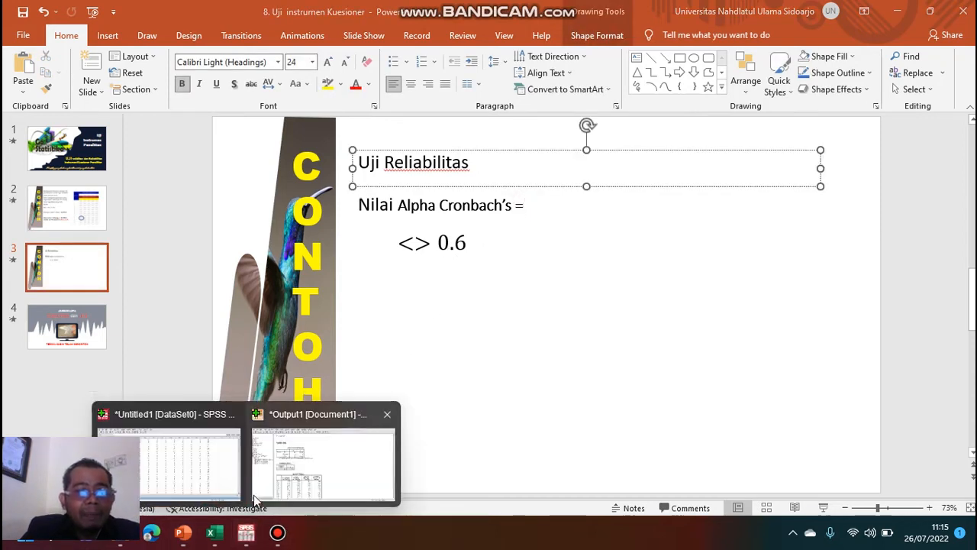
pyautogui.click(326, 472)
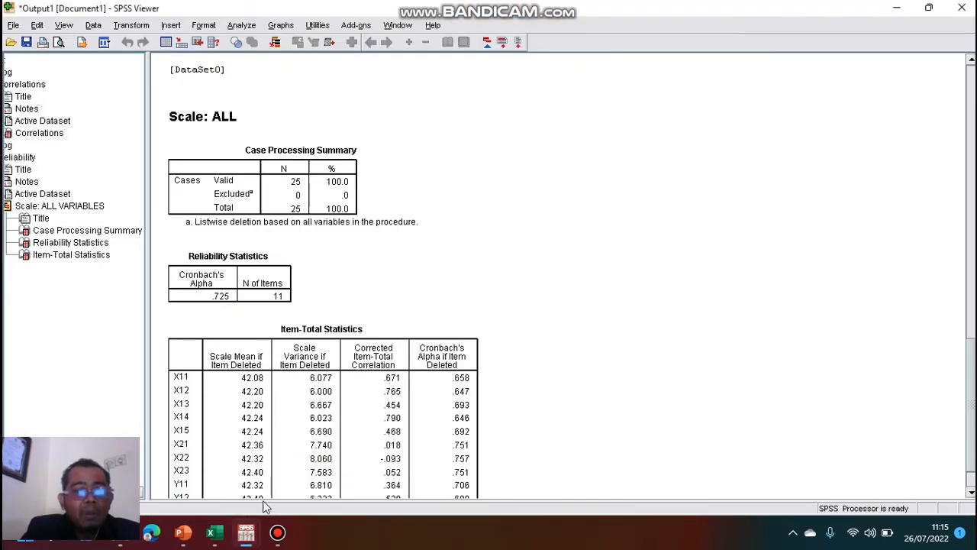
pyautogui.click(191, 531)
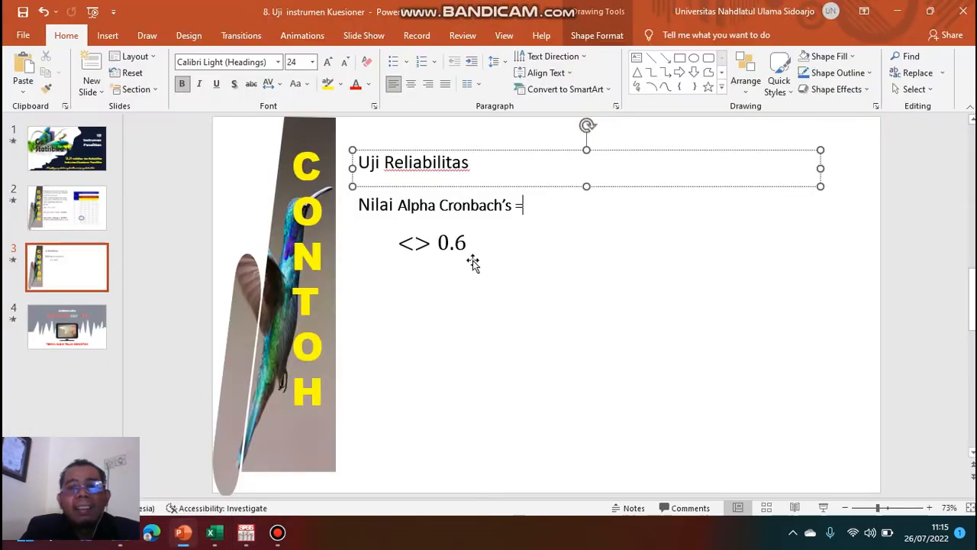
pyautogui.write('0,725')
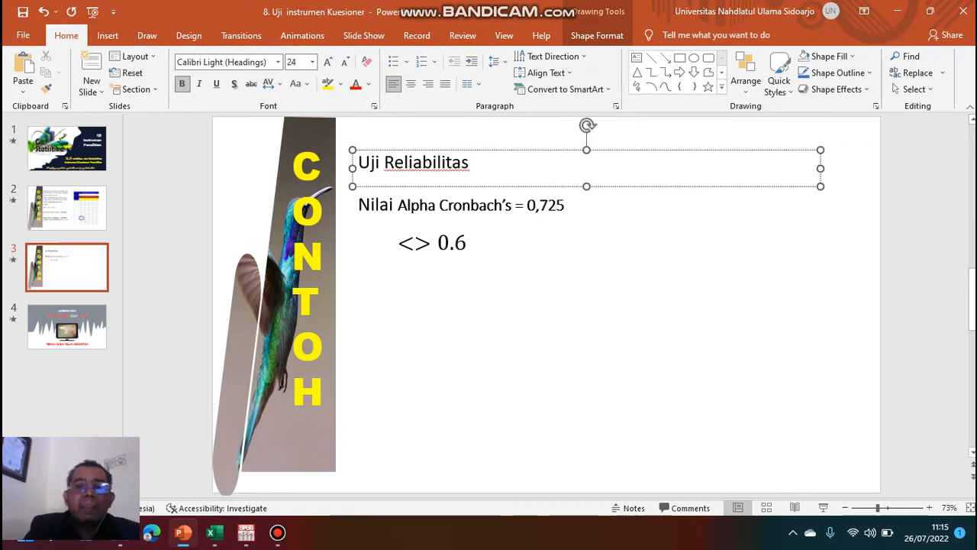
# - Copy 0,725 in front of the comparison line and remove the less-than sign so it reads 0,725 > 0.6
pyautogui.moveTo(530, 205); pyautogui.dragTo(573, 204)
pyautogui.hotkey('ctrl', 'c')
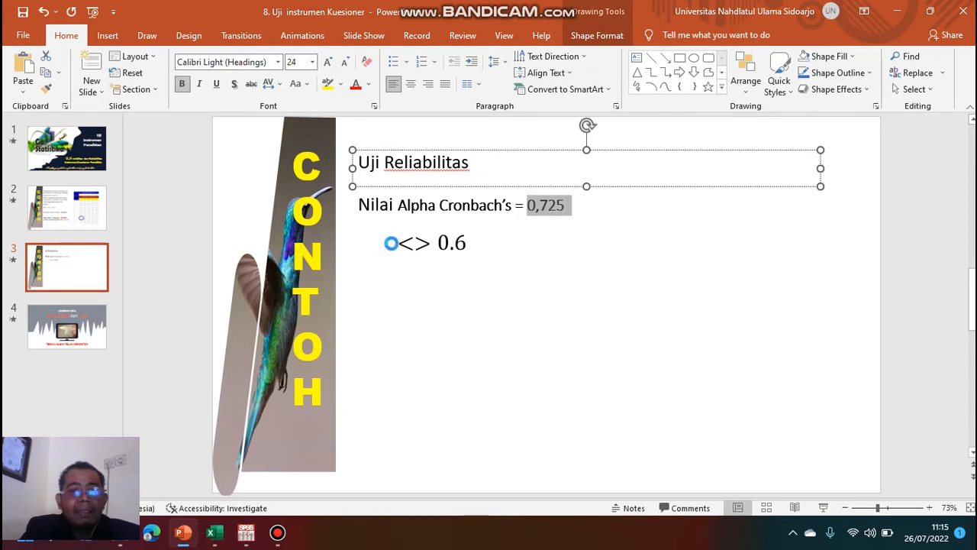
pyautogui.click(398, 242)
pyautogui.hotkey('ctrl', 'v')
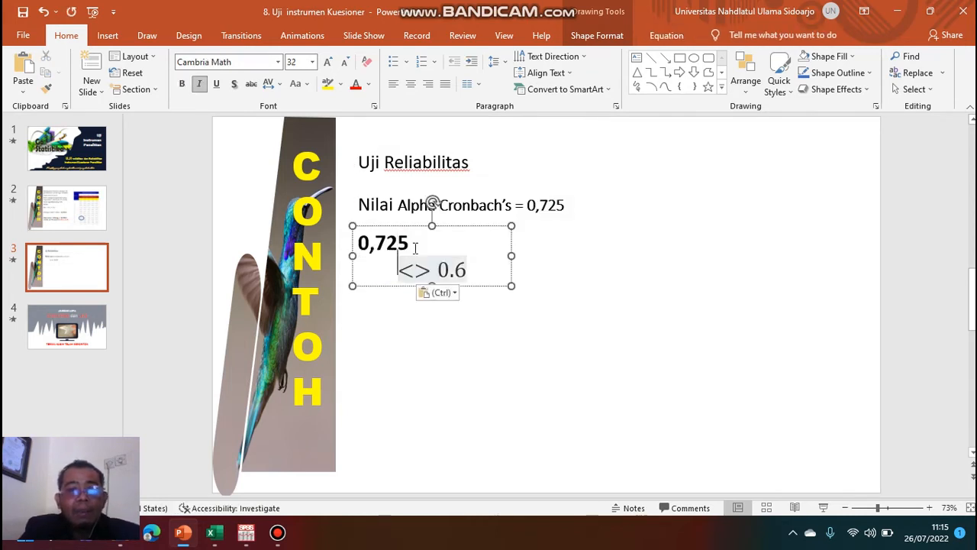
pyautogui.press('Delete')
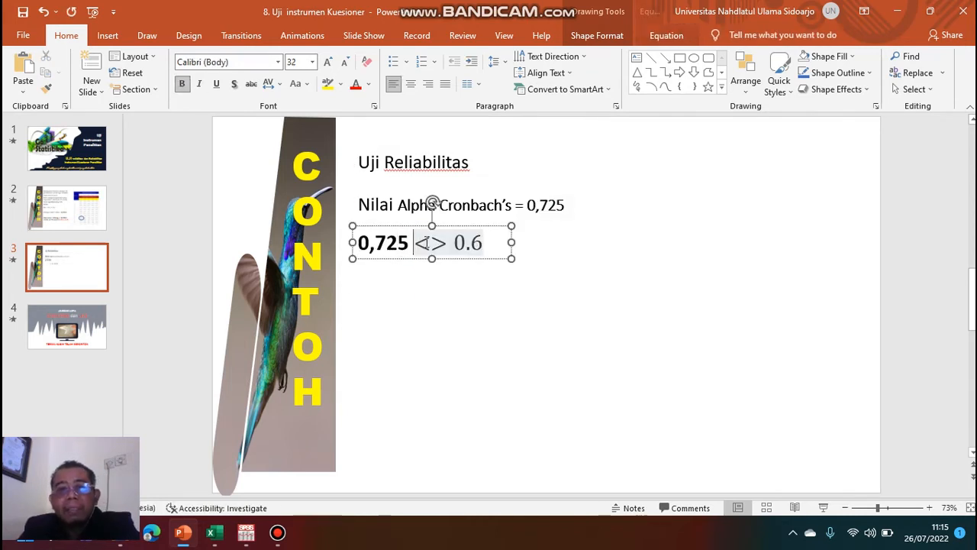
pyautogui.click(429, 243)
pyautogui.press('BackSpace')
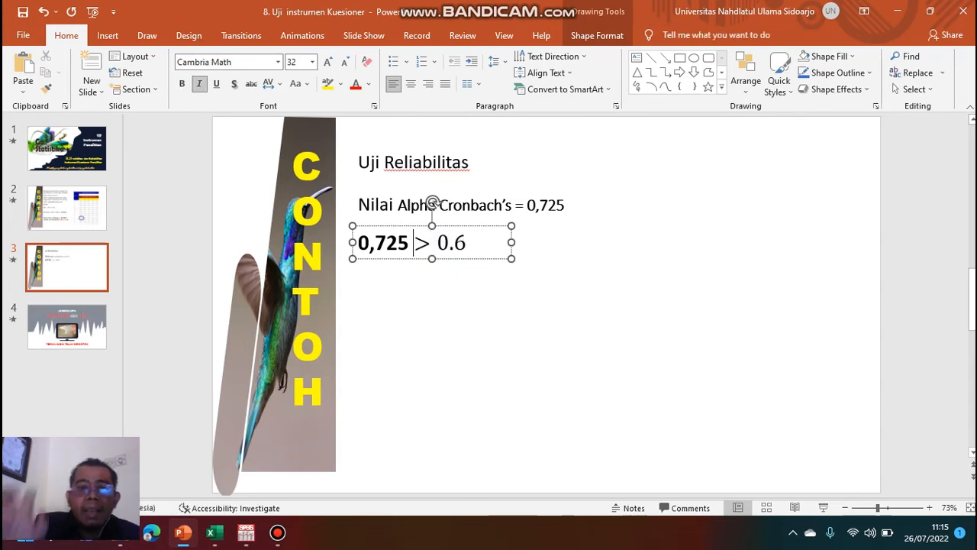
pyautogui.click(473, 306)
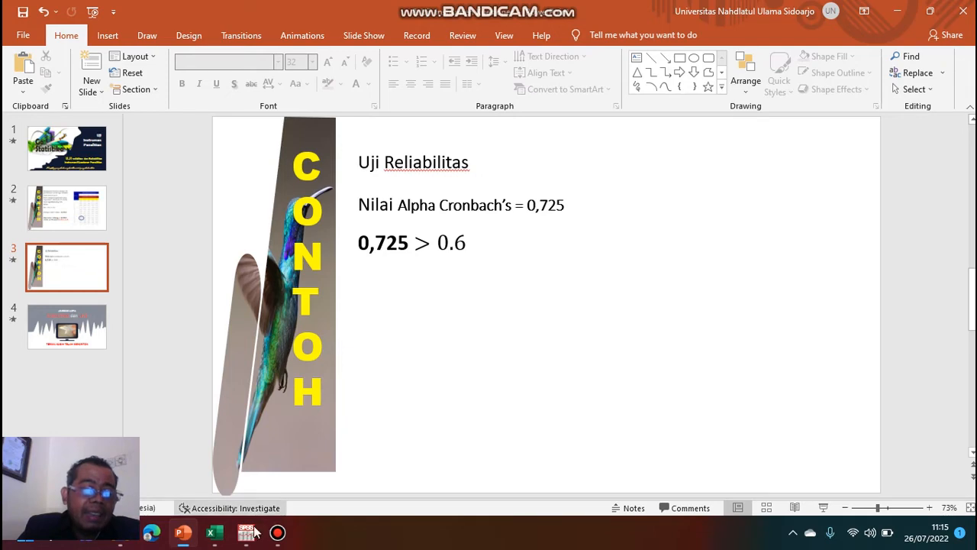
# - Review the reliability and item-total statistics in the SPSS output, and return to the PowerPoint slide
pyautogui.moveTo(255, 528)
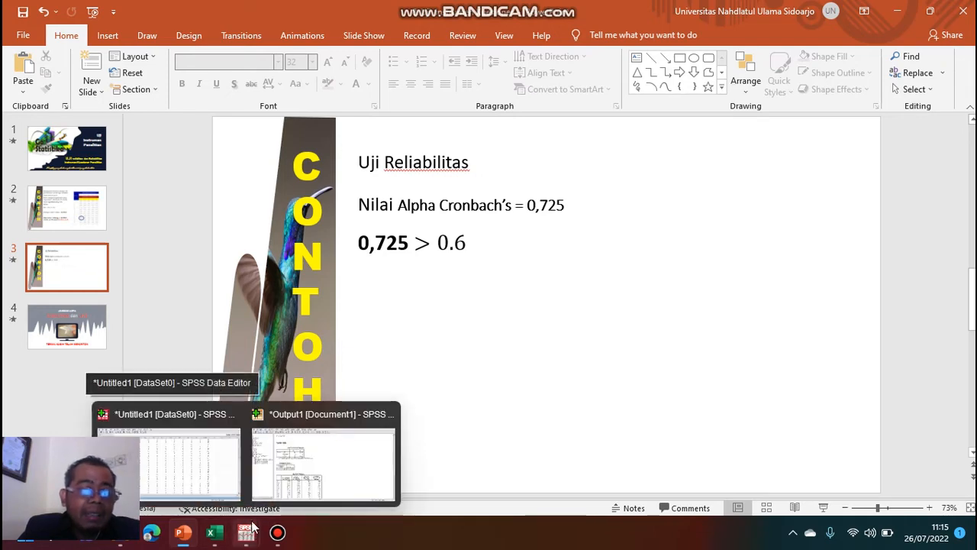
pyautogui.click(284, 487)
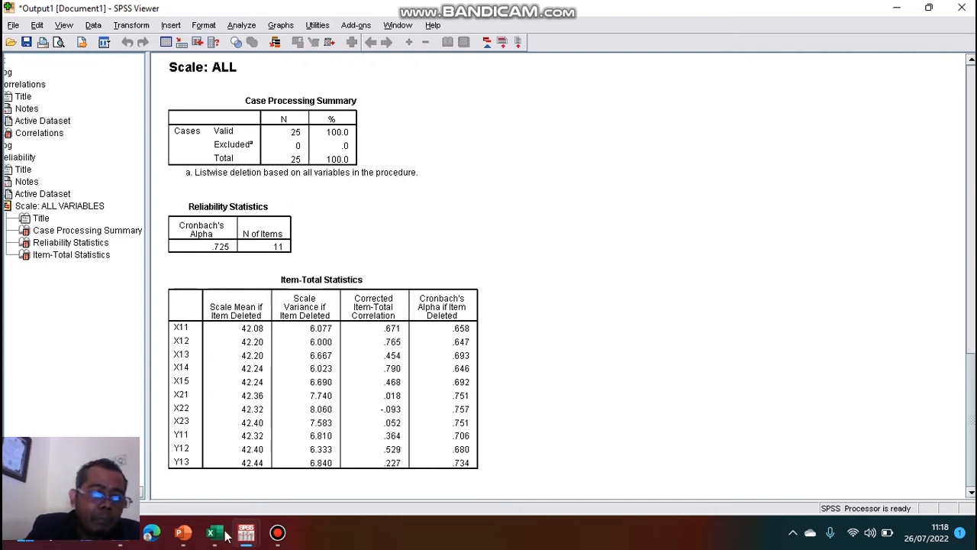
pyautogui.click(184, 533)
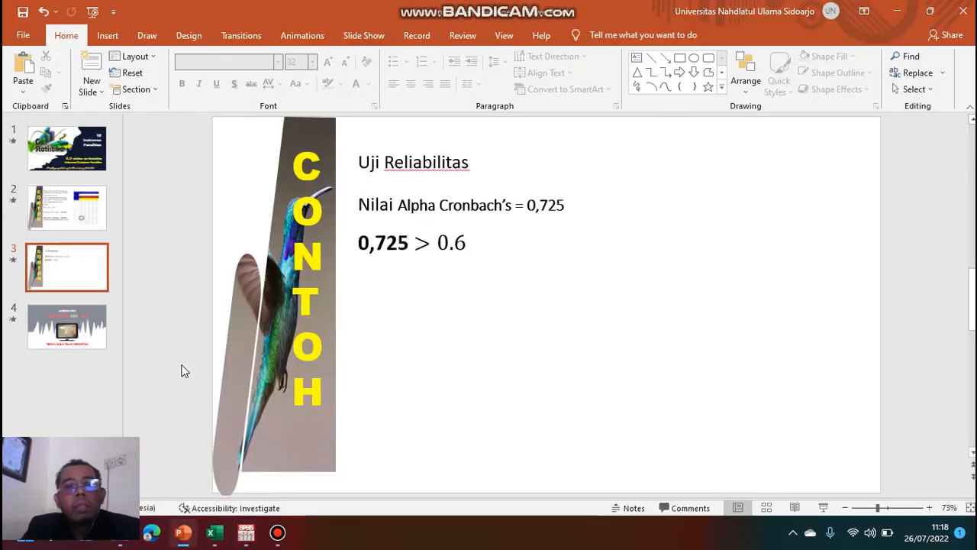